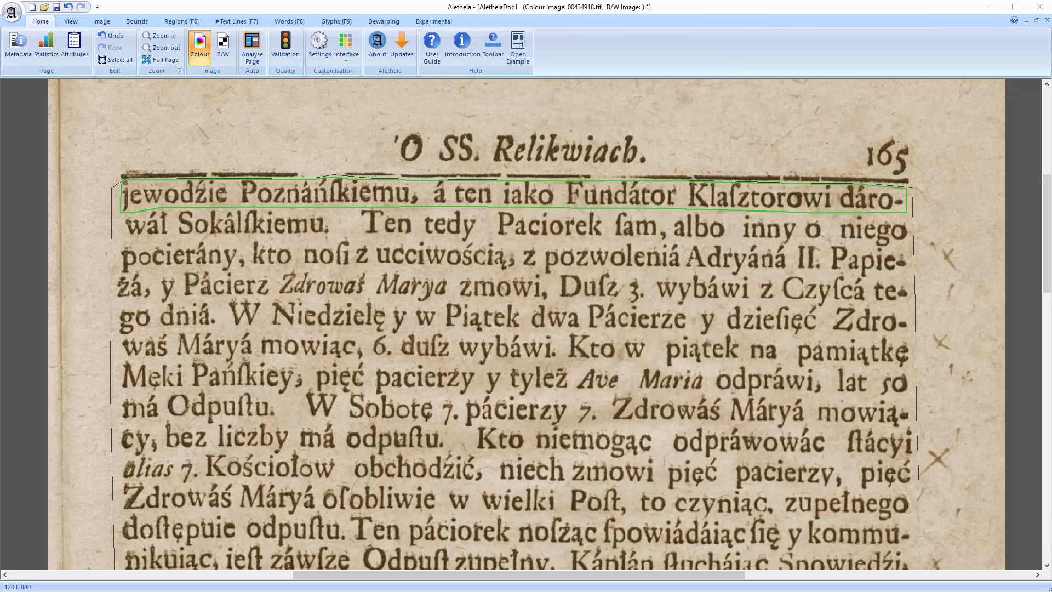
Step: Select the first text line of the upper paragraph and inspect its text line properties
left_click(422, 193)
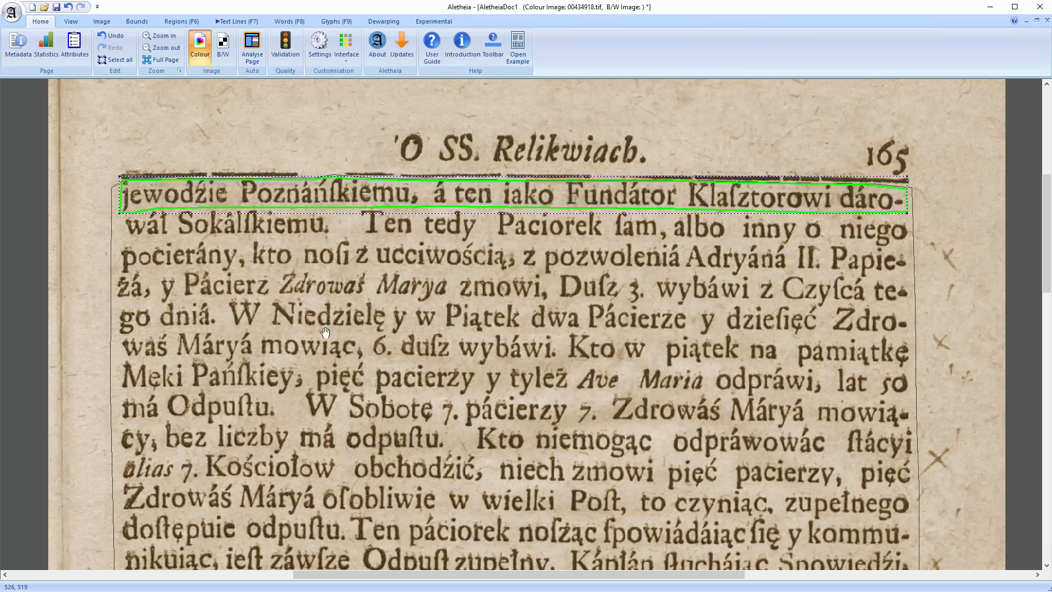
scroll(232, 305, "up", 1)
scroll(279, 274, "up", 3)
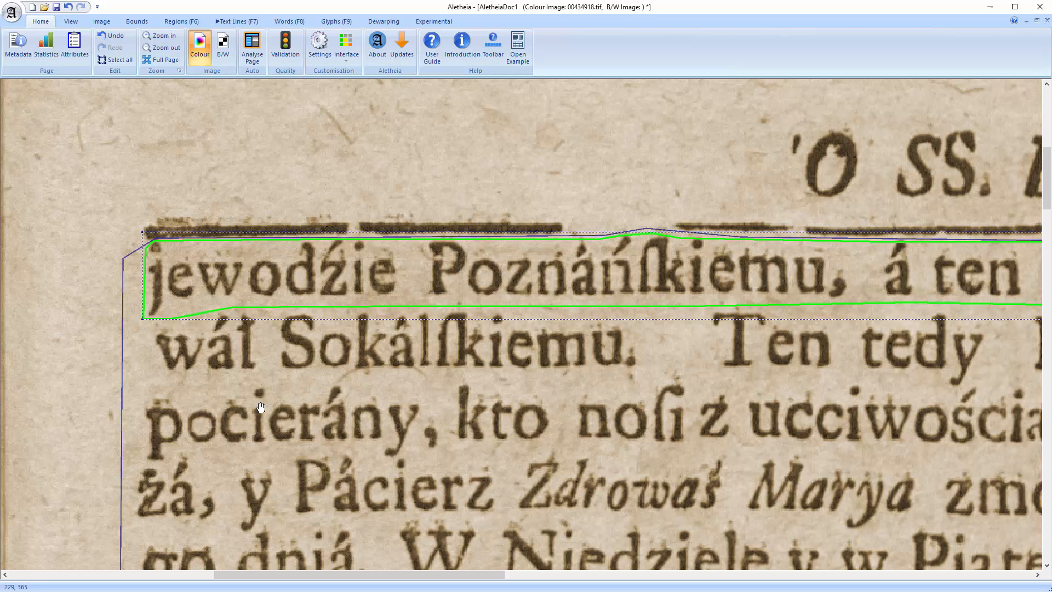
double_click(260, 409)
left_click(948, 529)
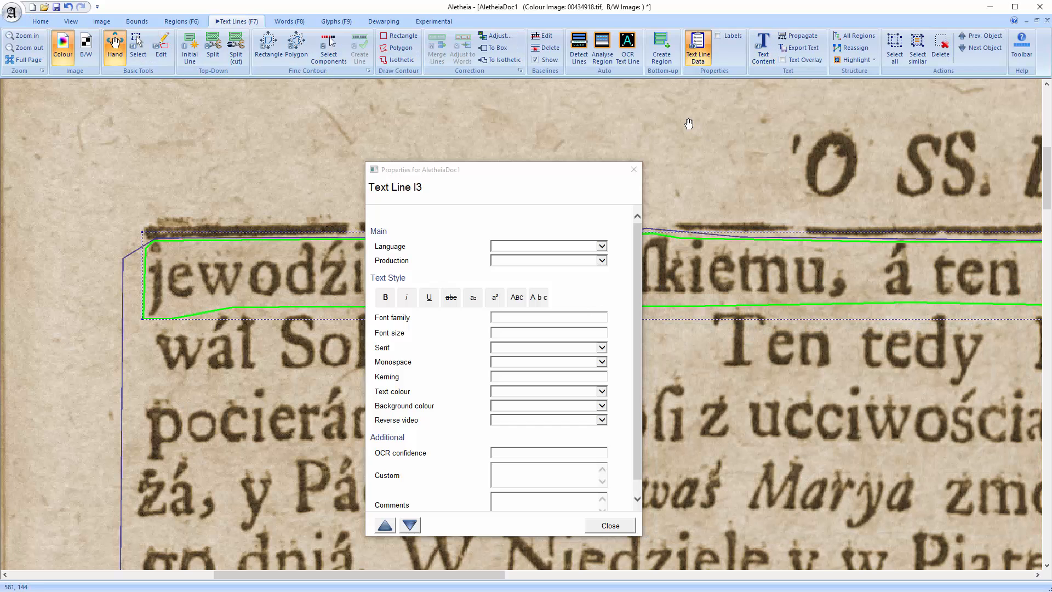
left_click(634, 169)
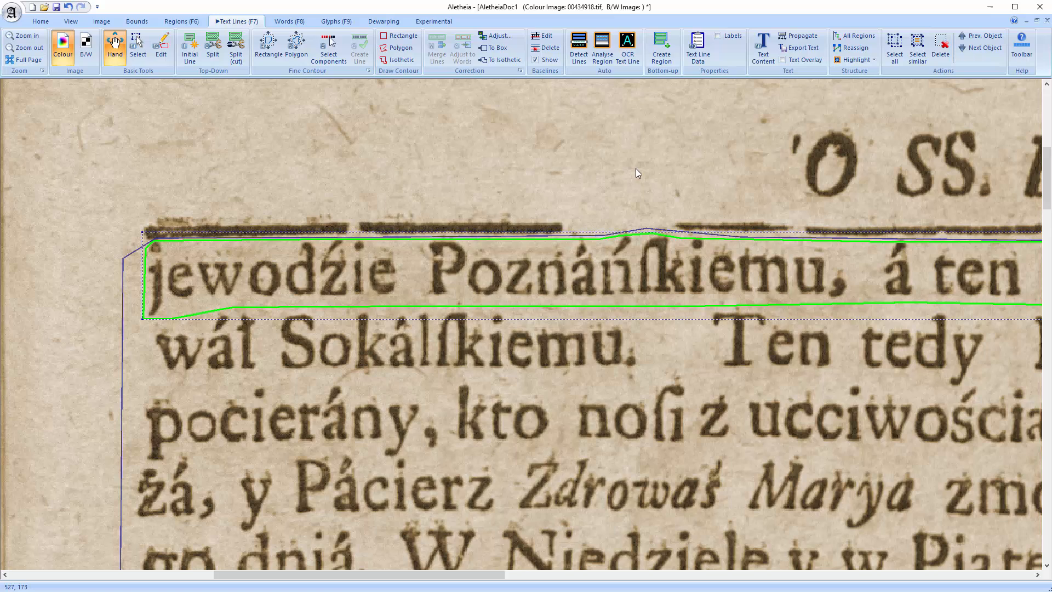
Step: Set the interface layout to the All Features preset
left_click(41, 22)
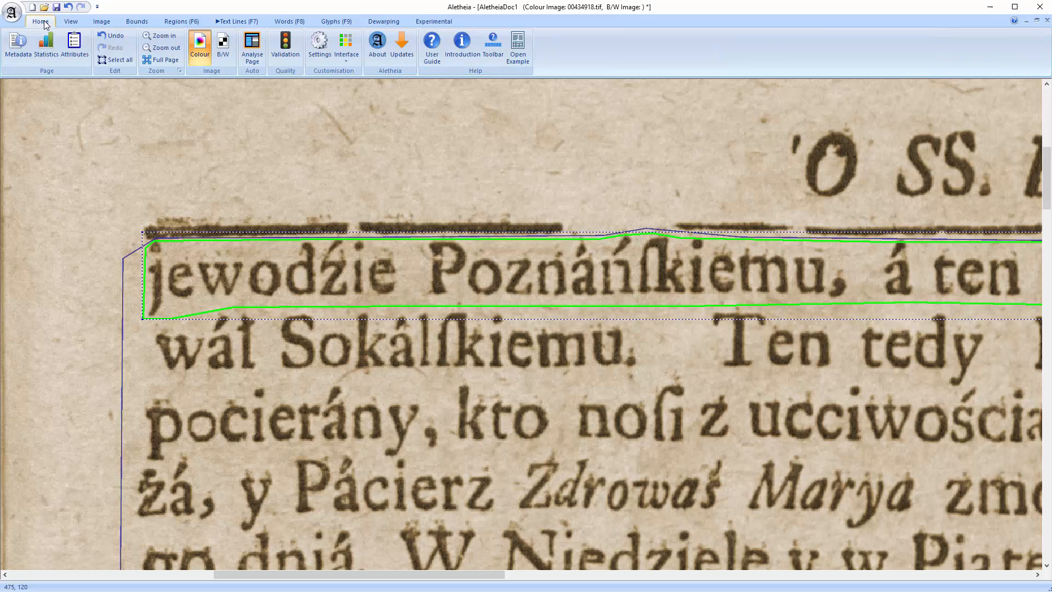
left_click(346, 50)
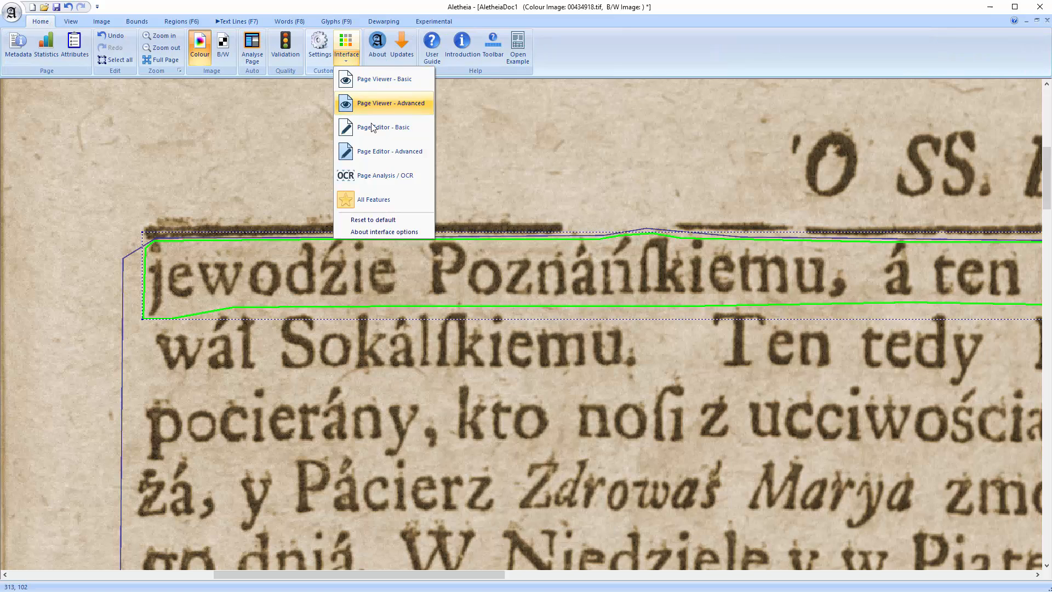
left_click(402, 193)
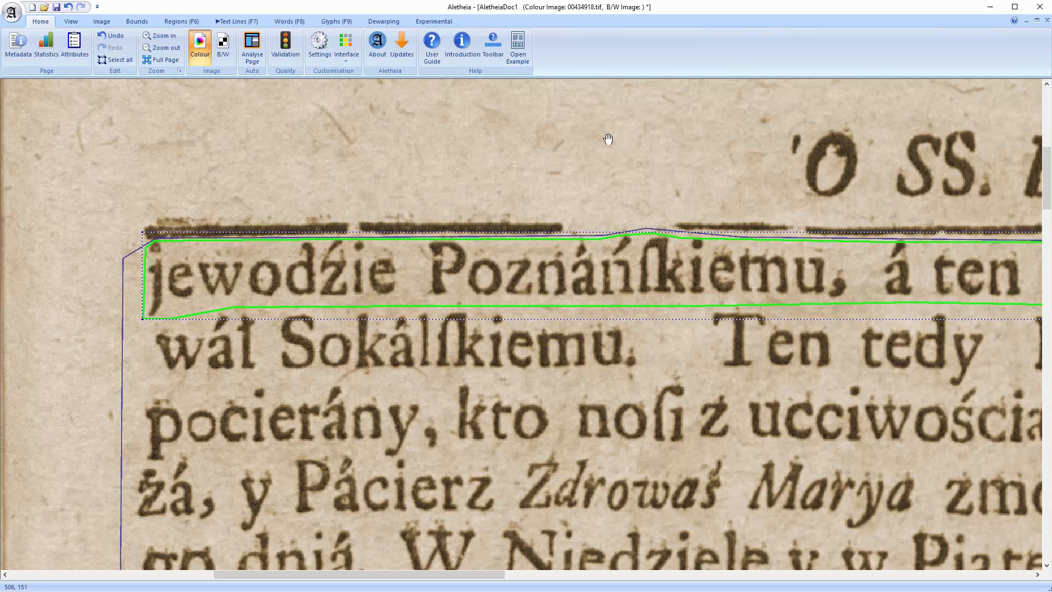
Step: Examine both paragraph regions on the page at the region level and at the text line level
left_click(244, 21)
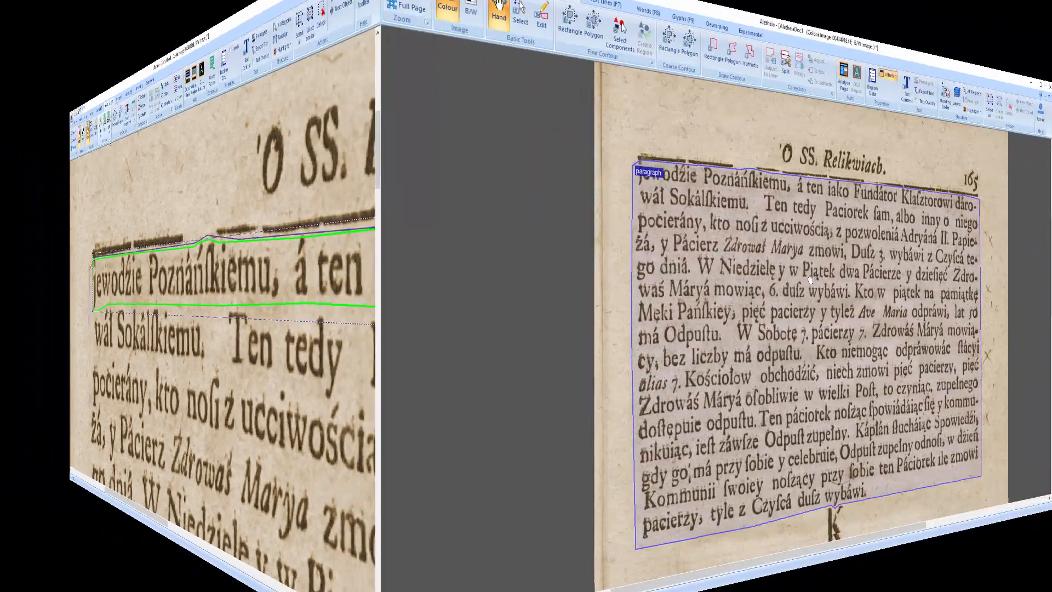
scroll(764, 427, "down", 7)
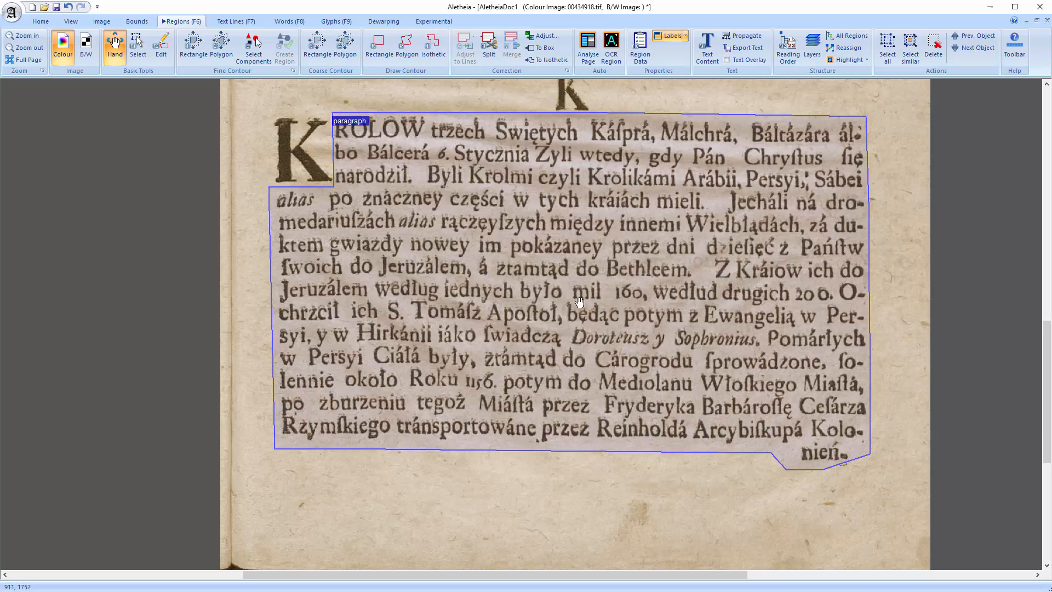
left_click(746, 349)
scroll(768, 367, "up", 7)
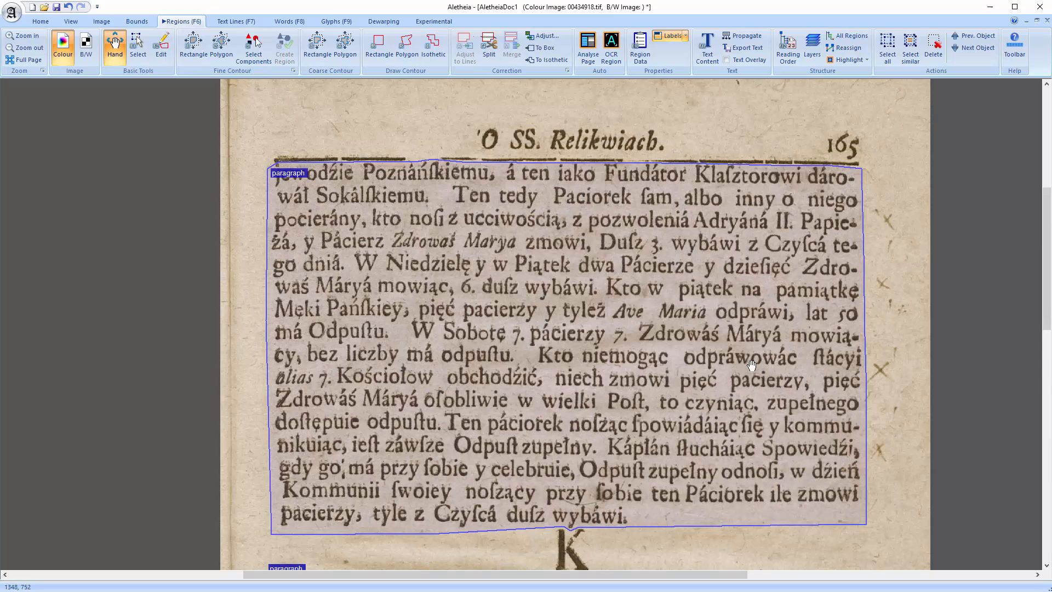
key("F7")
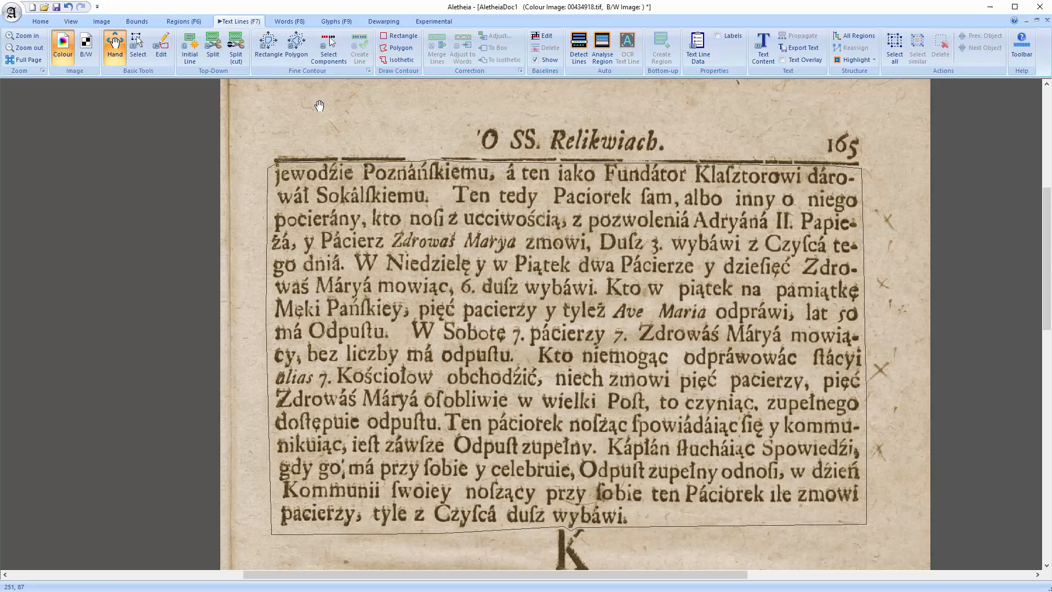
Step: Draw a rectangular region closely around the page heading "'O SS. Relikwiach."
scroll(496, 164, "up", 1)
left_click_drag(497, 167, 452, 272)
left_click(172, 23)
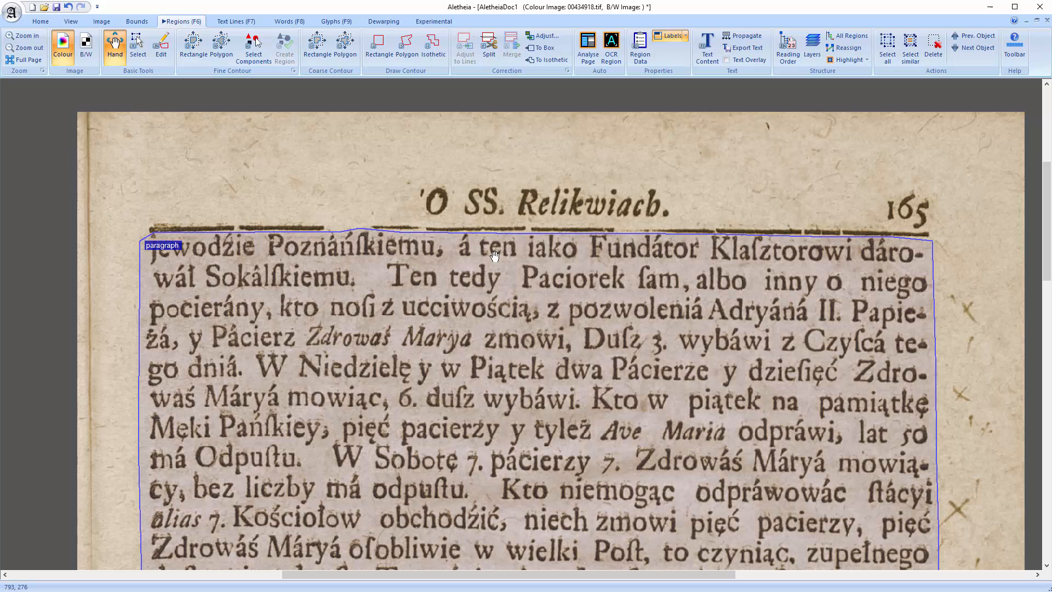
key("r")
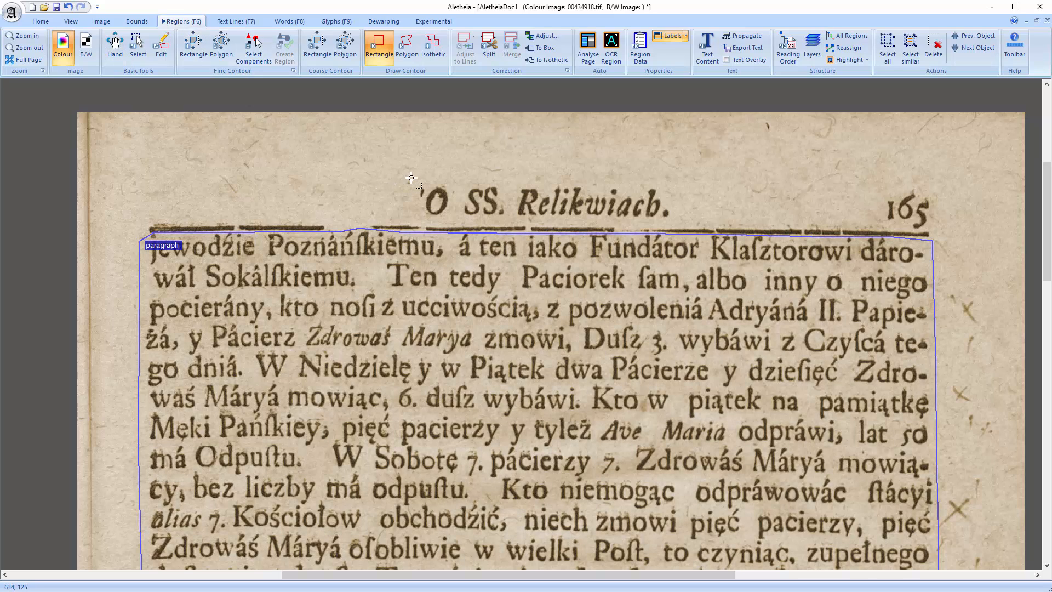
left_click_drag(411, 178, 675, 221)
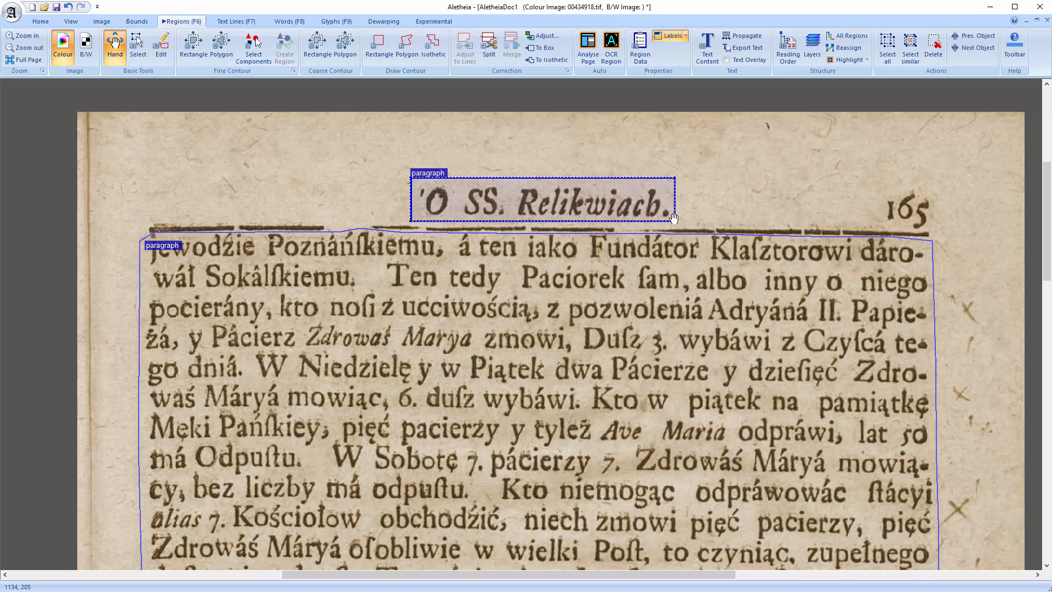
Step: Create an initial text line from the heading region at the text line level and deselect it
key("F7")
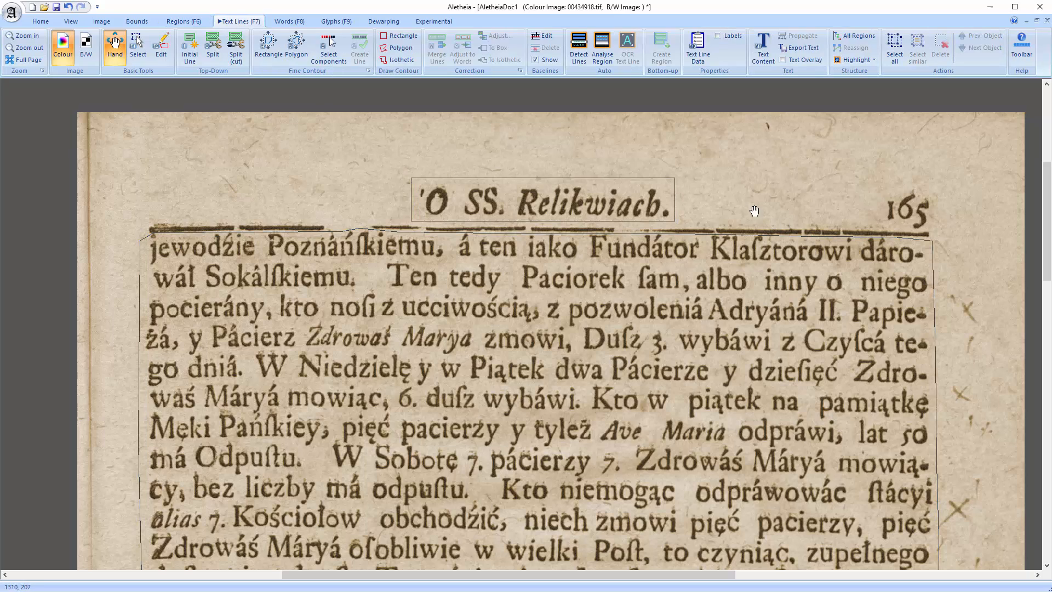
left_click(196, 49)
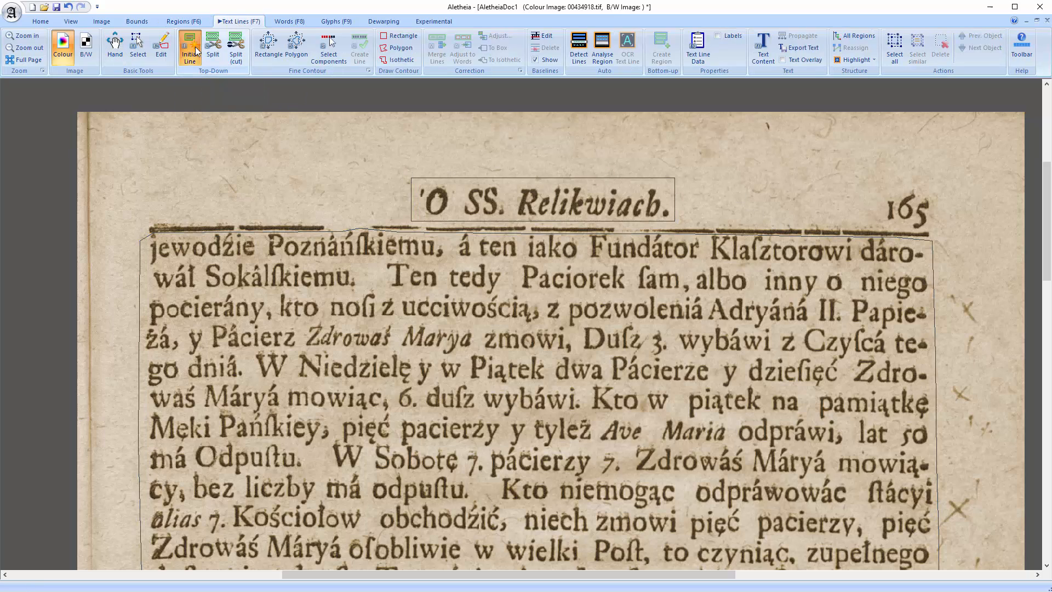
left_click(422, 197)
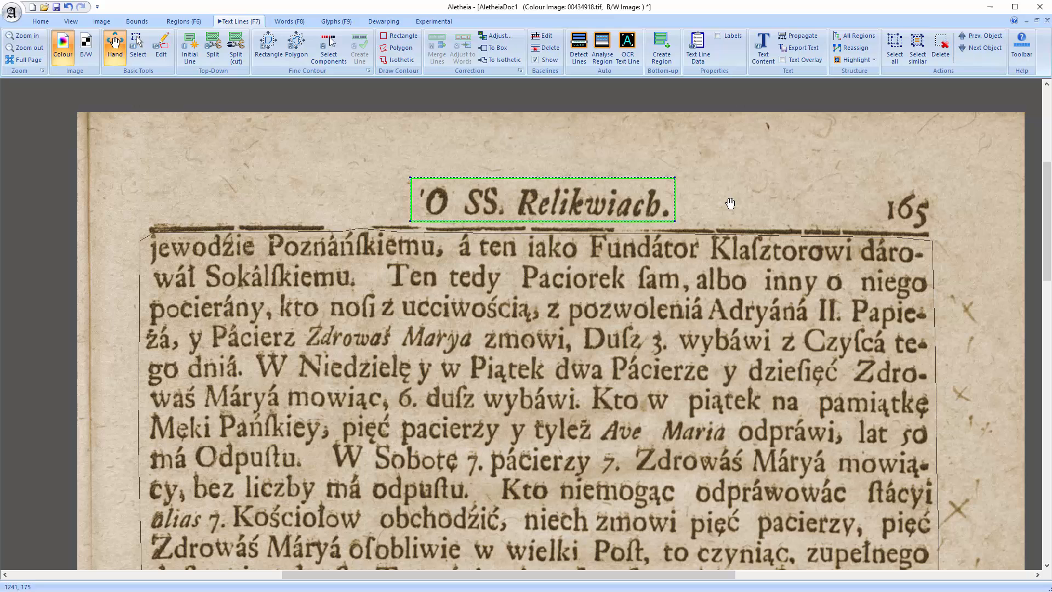
left_click(730, 203)
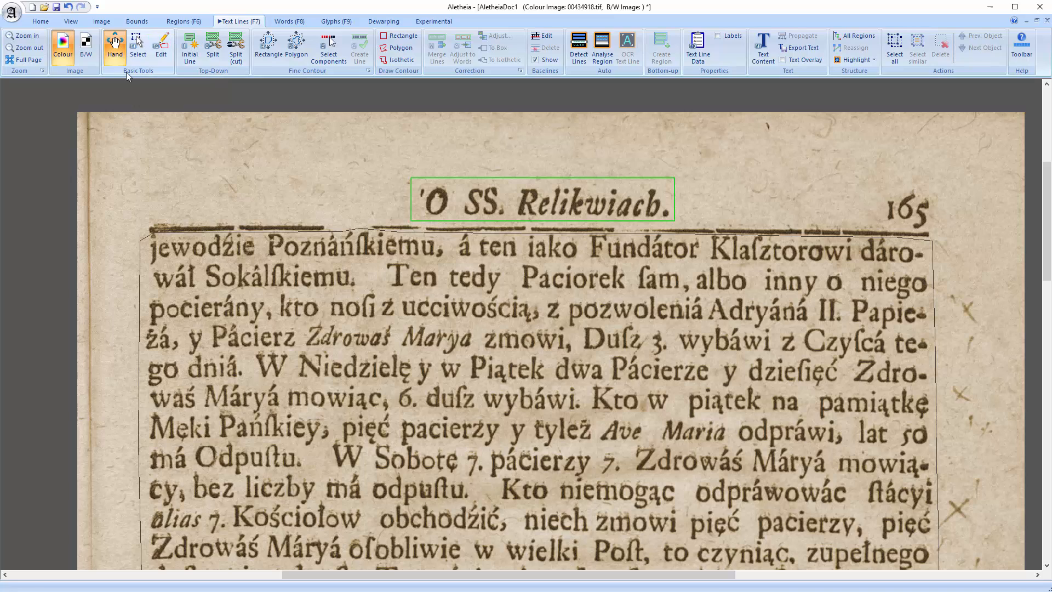
Step: Show the black-and-white image and split the upper paragraph with a straight horizontal line below its first text line
left_click(86, 45)
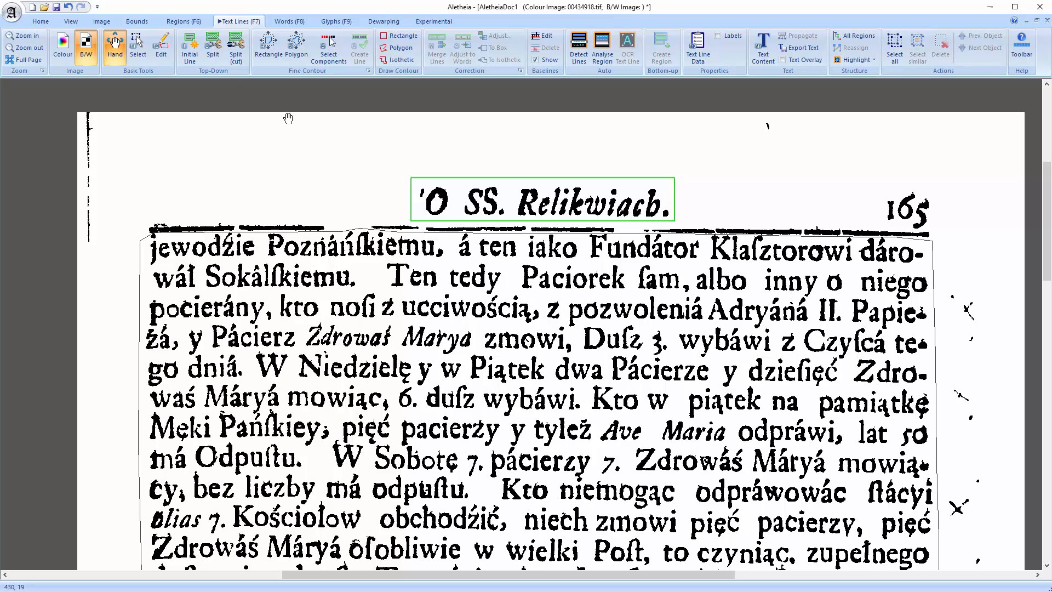
left_click(213, 48)
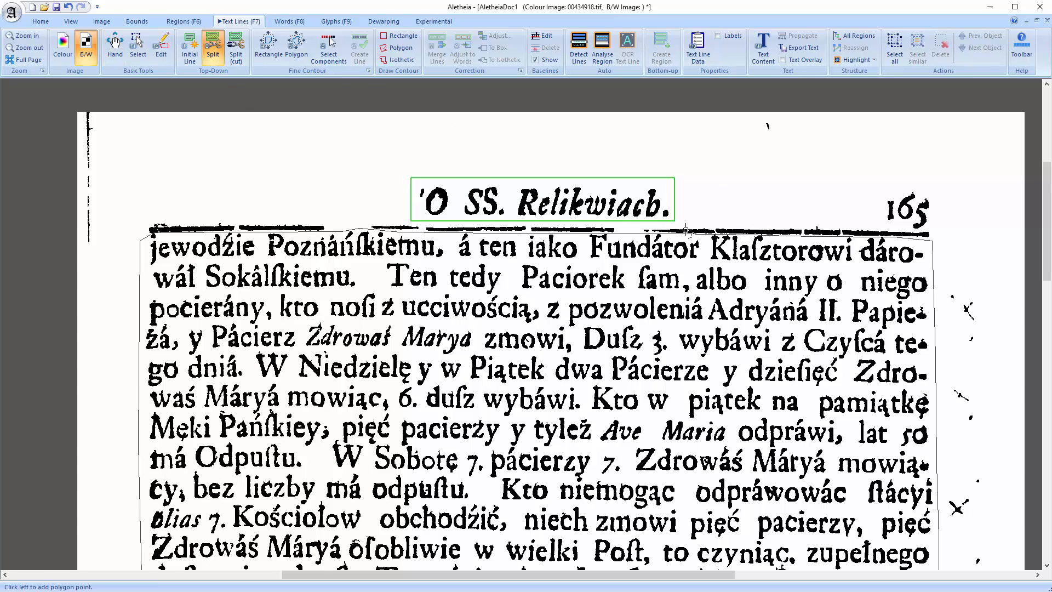
scroll(682, 231, "up", 1)
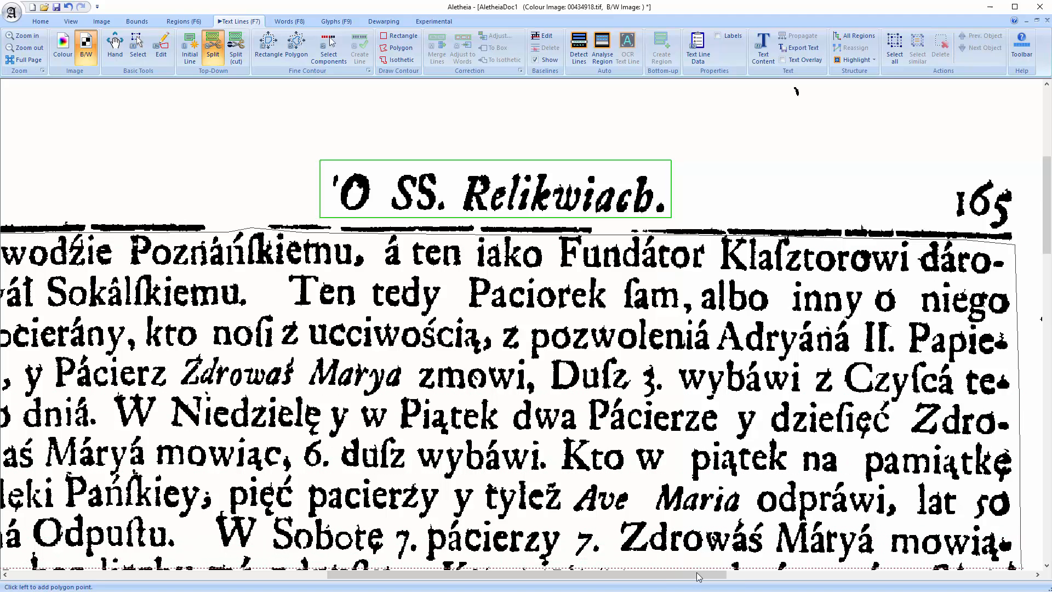
left_click_drag(701, 575, 689, 575)
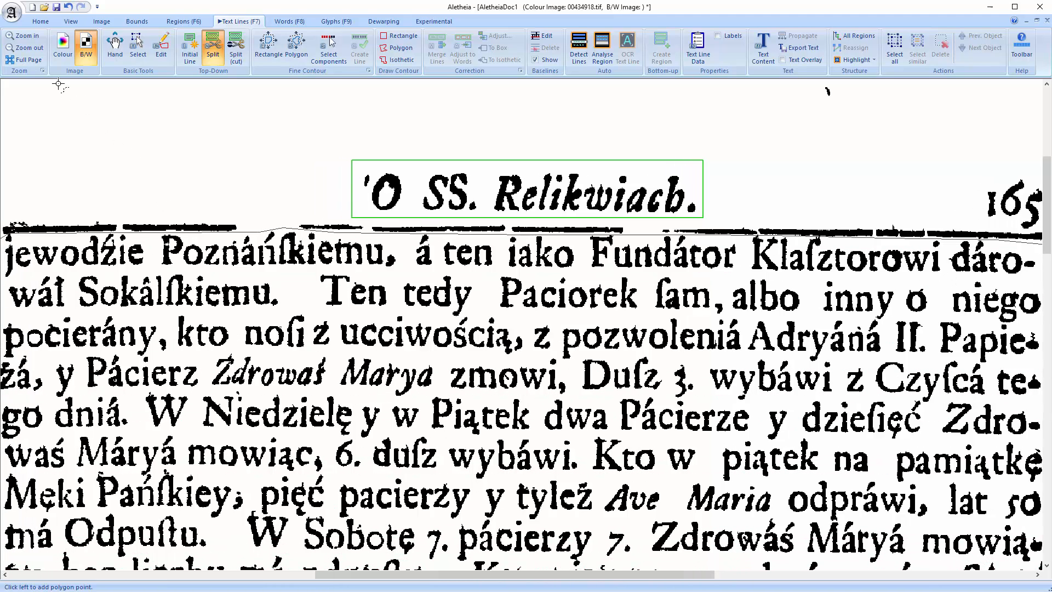
left_click(42, 71)
left_click(67, 117)
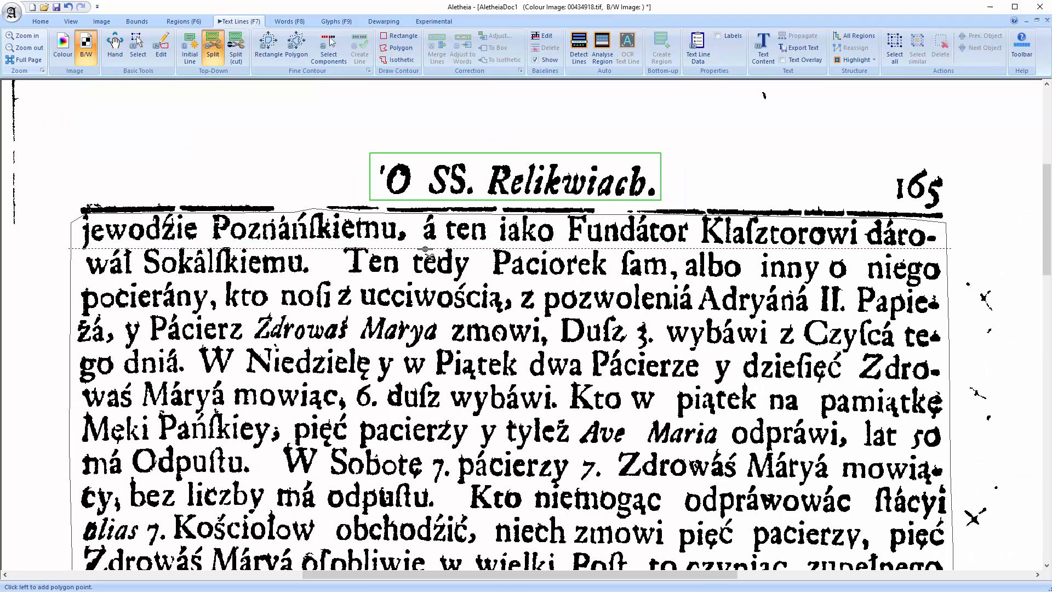
left_click(427, 247)
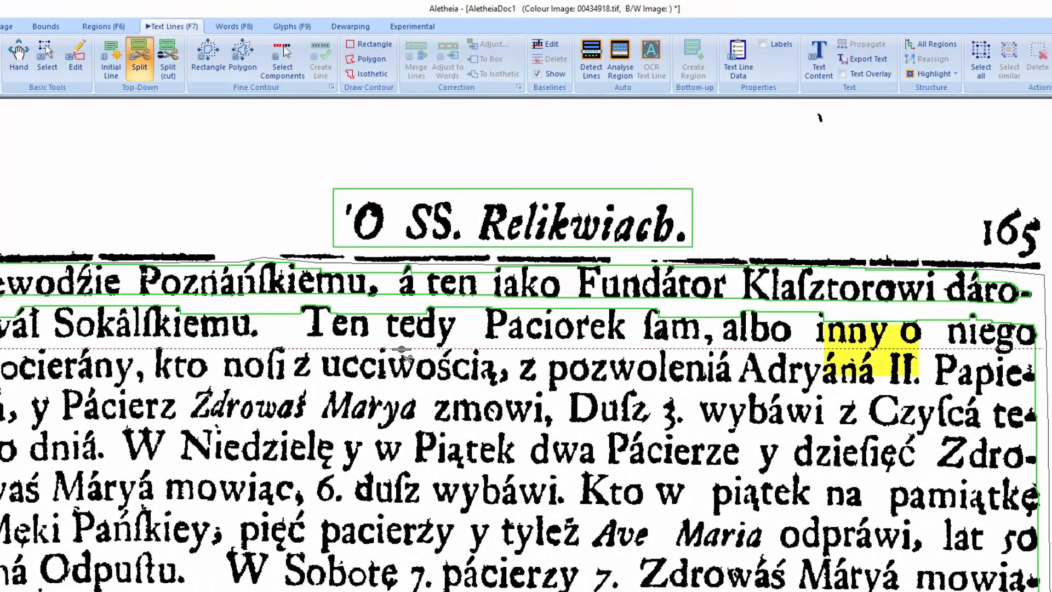
Step: Split off the upper paragraph's second text line with a straight line and its third along a polygon line
left_click(401, 349)
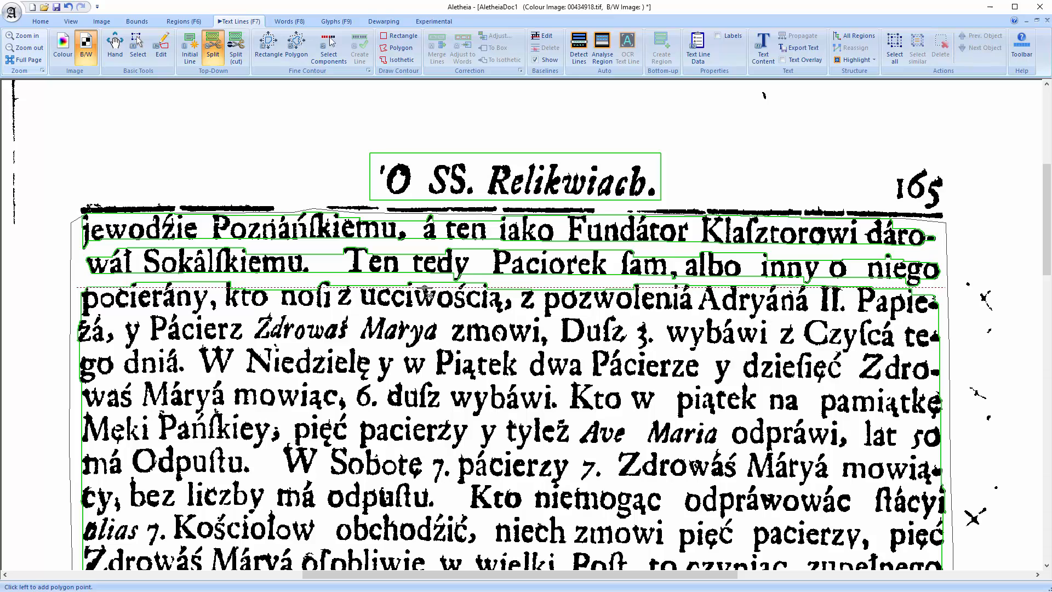
left_click(73, 317)
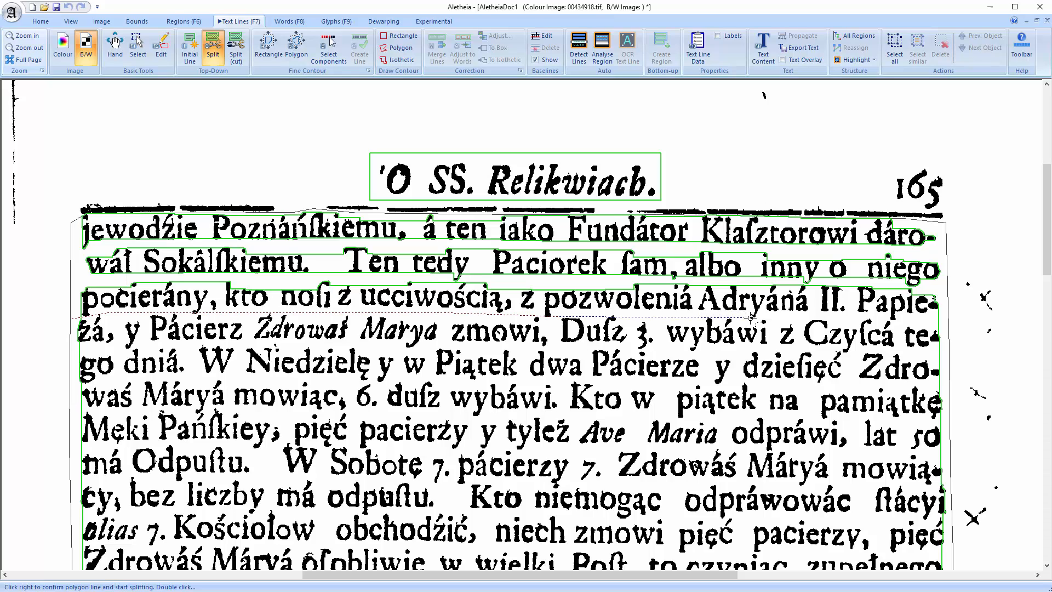
right_click(945, 314)
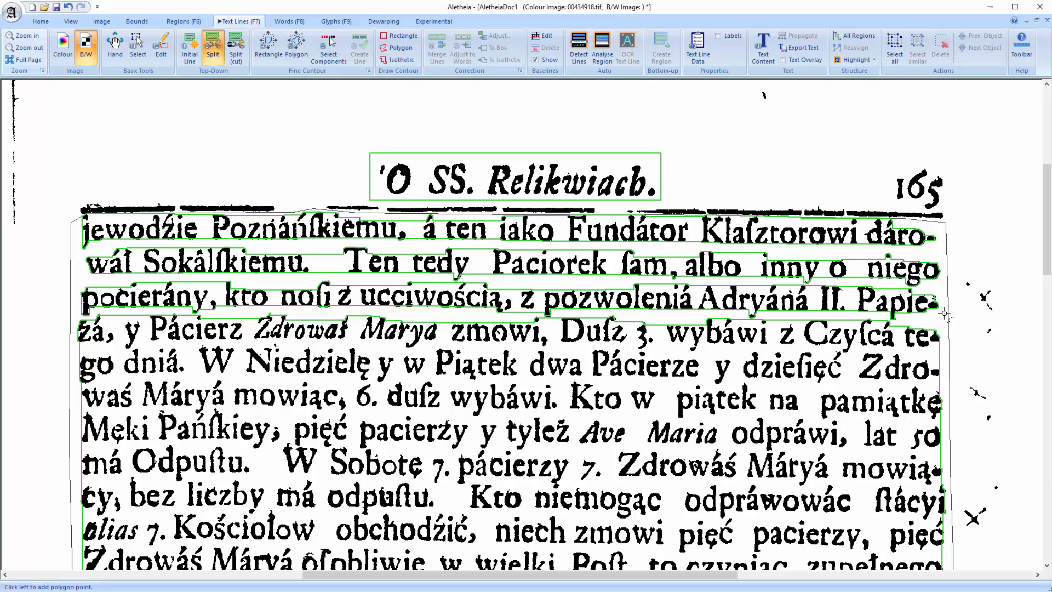
Step: Try to split the lower paragraph along a polygon line between its "po zburzeniu" and "Rzymſkiego" lines, and undo the split
scroll(944, 314, "down", 15)
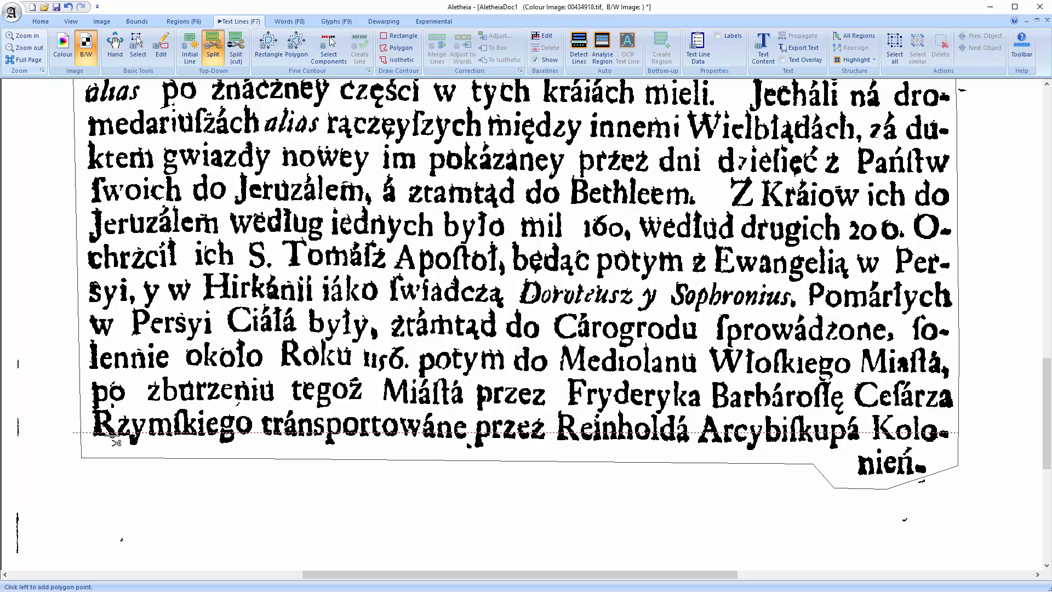
left_click(74, 412)
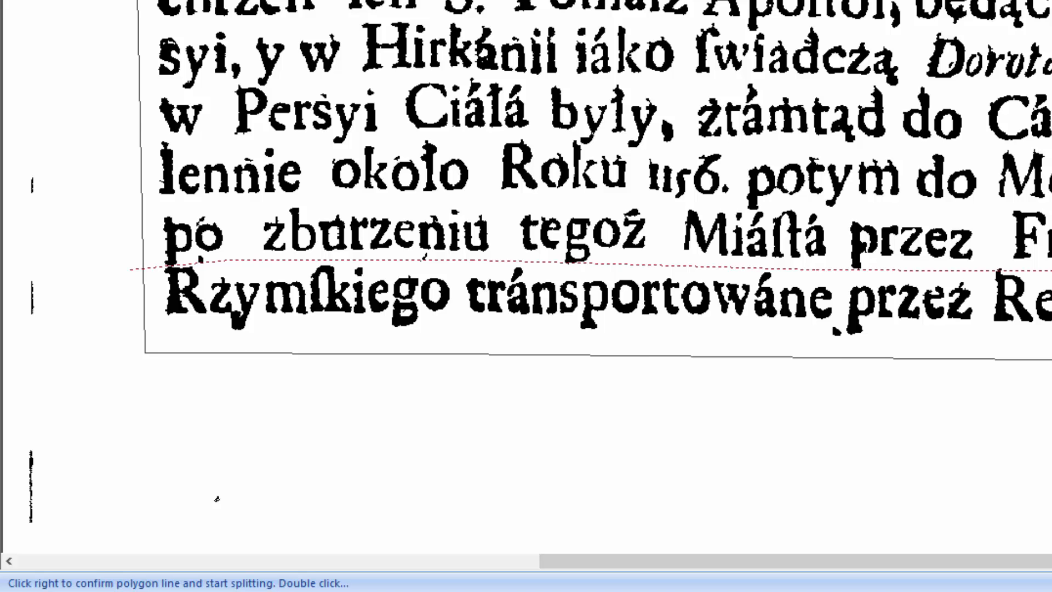
right_click(1049, 271)
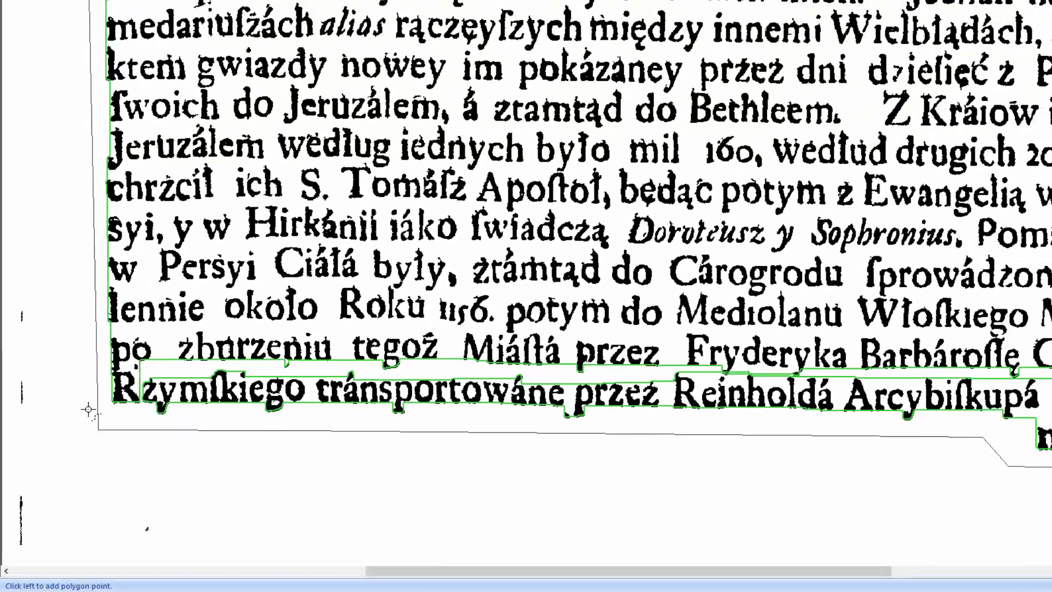
scroll(162, 330, "up", 4)
key("ctrl+z")
Step: Split the lower paragraph with Split (cut) along a polygon line that cuts the touching letters between its "po zburzeniu" and "Rzymſkiego" lines
left_click(75, 353)
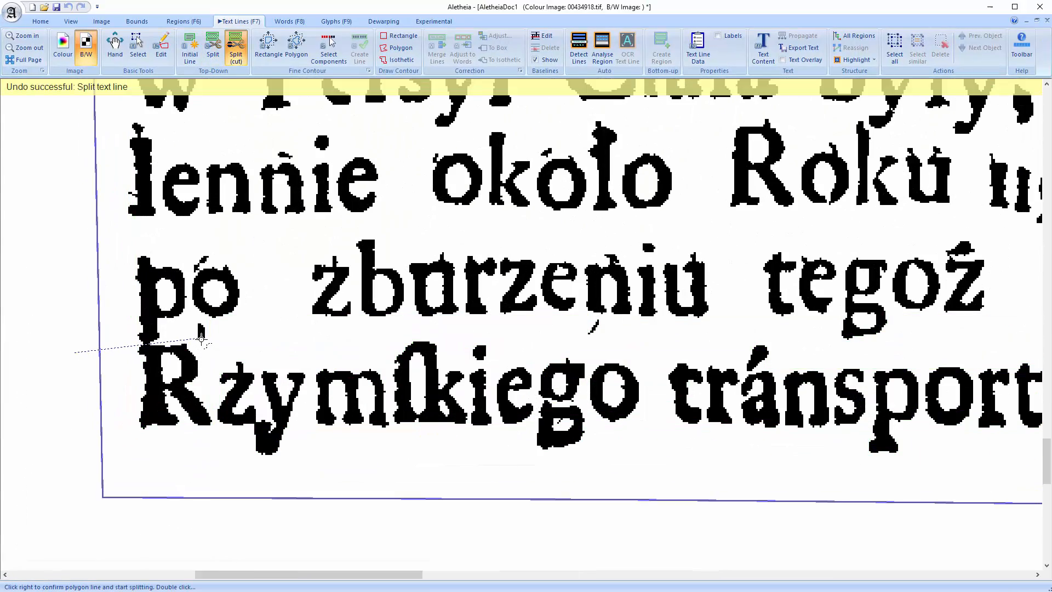
left_click(495, 331)
left_click(767, 334)
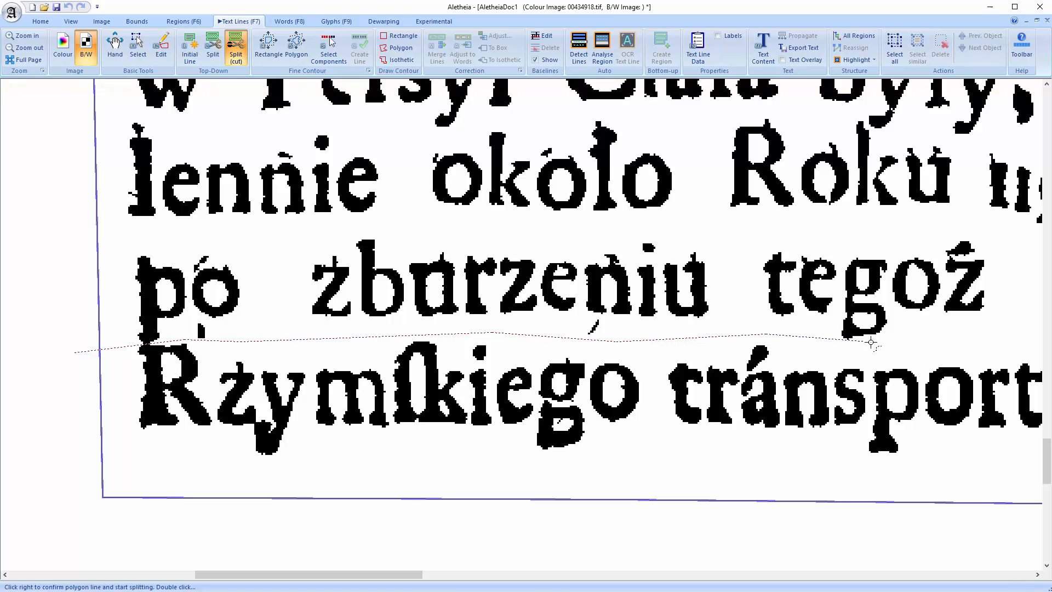
left_click(871, 346)
scroll(414, 585, "right", 10)
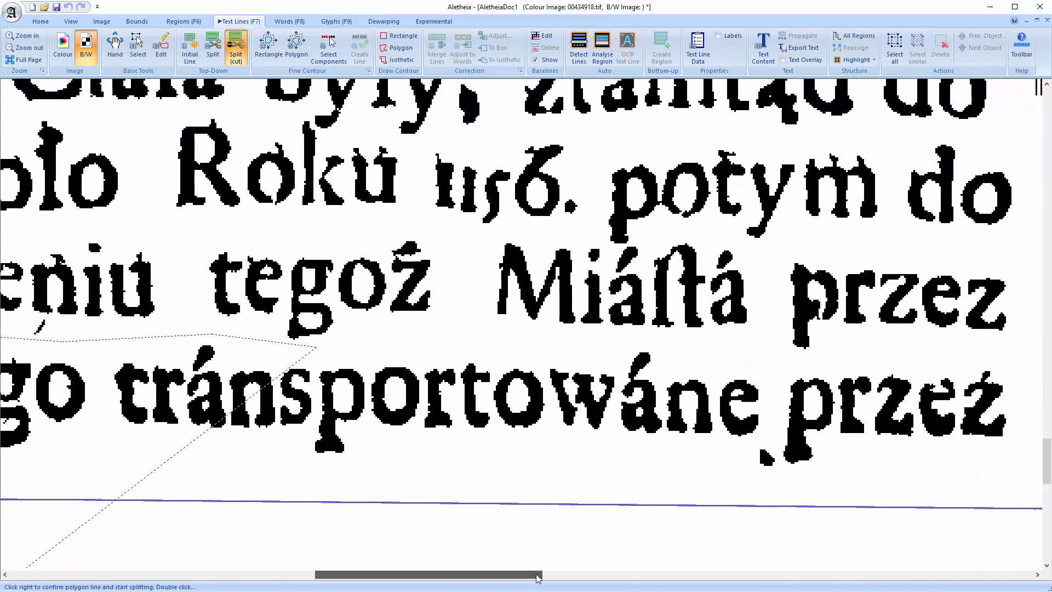
left_click(461, 345)
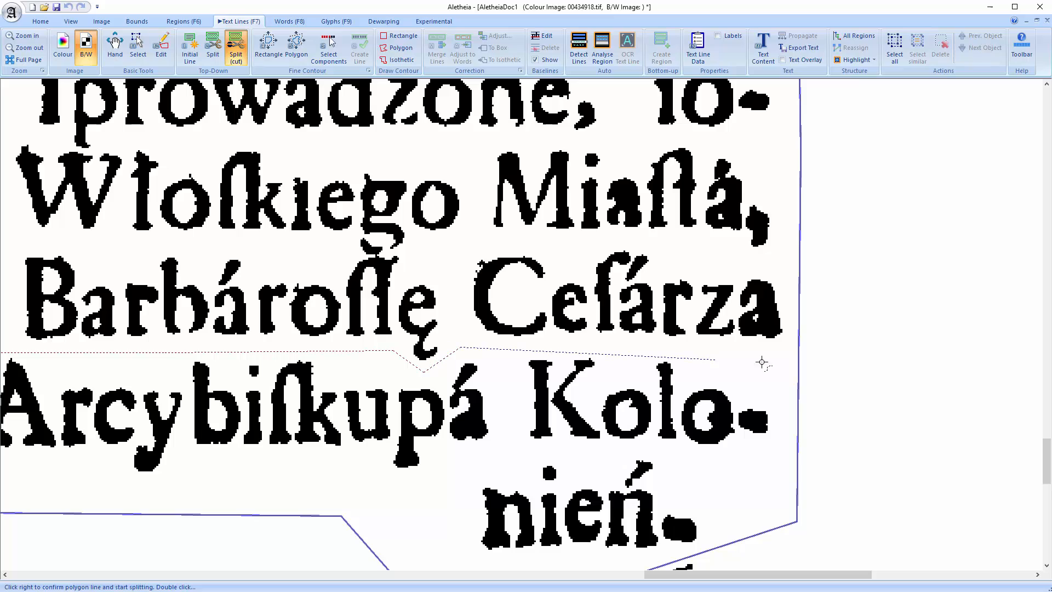
right_click(844, 361)
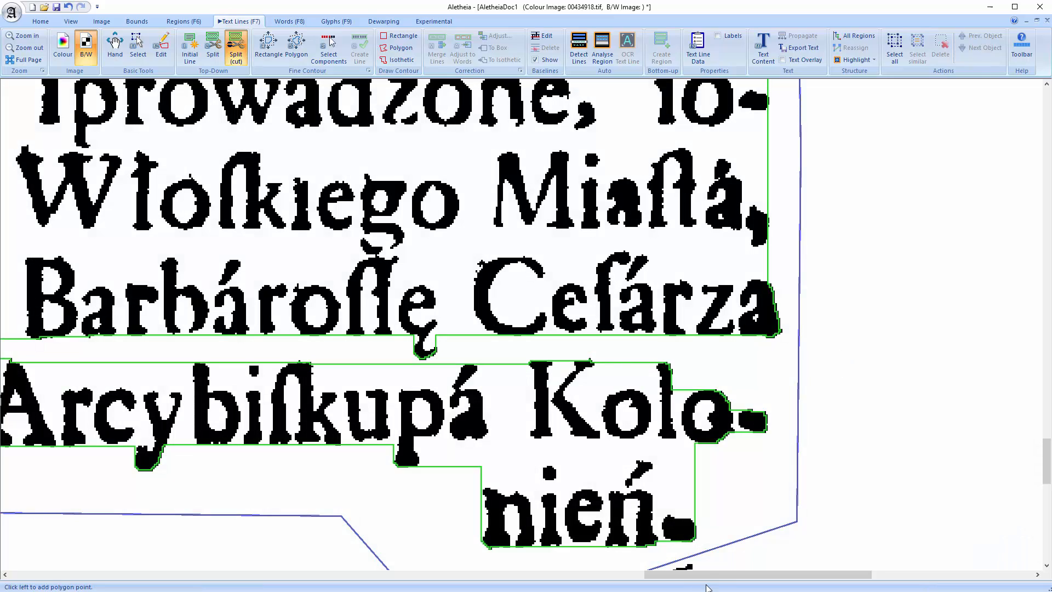
Step: Draw a rectangular text line contour around the page number 165 in the page header
left_click_drag(711, 574, 219, 580)
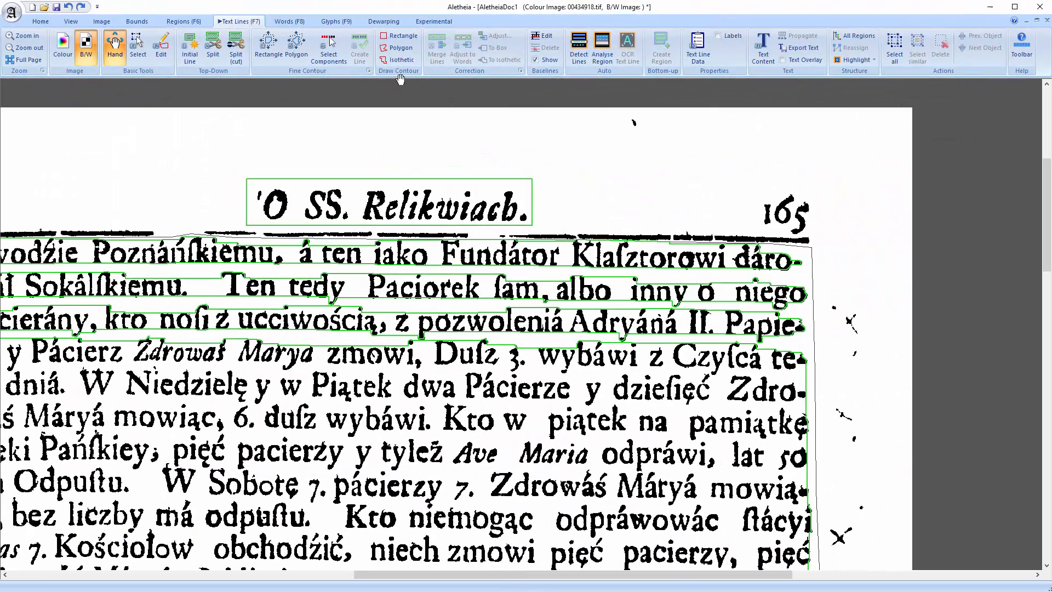
left_click(400, 36)
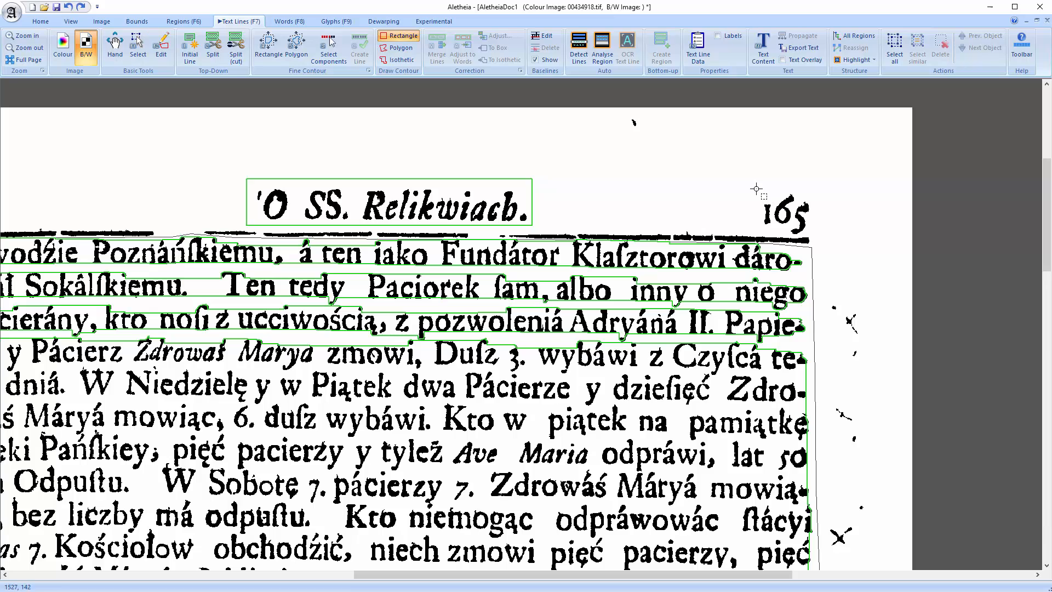
mouse_move(756, 188)
left_mouse_down()
mouse_move(821, 243)
mouse_move(813, 234)
left_mouse_up()
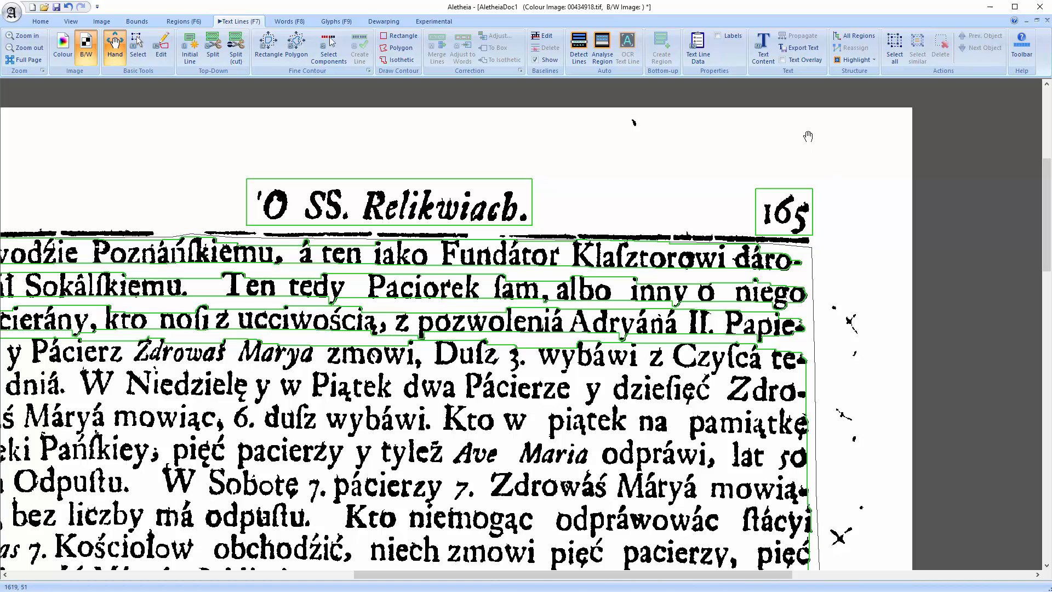
Step: Open the list of all regions and compare the parents of the page number's text line and the upper paragraph's first line
left_click(859, 36)
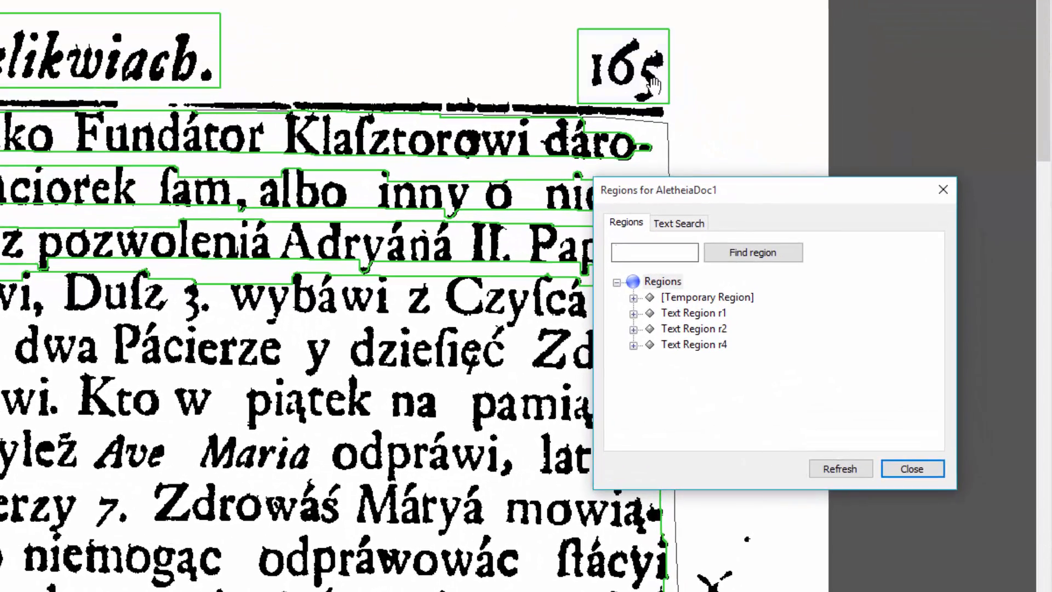
left_click(644, 81)
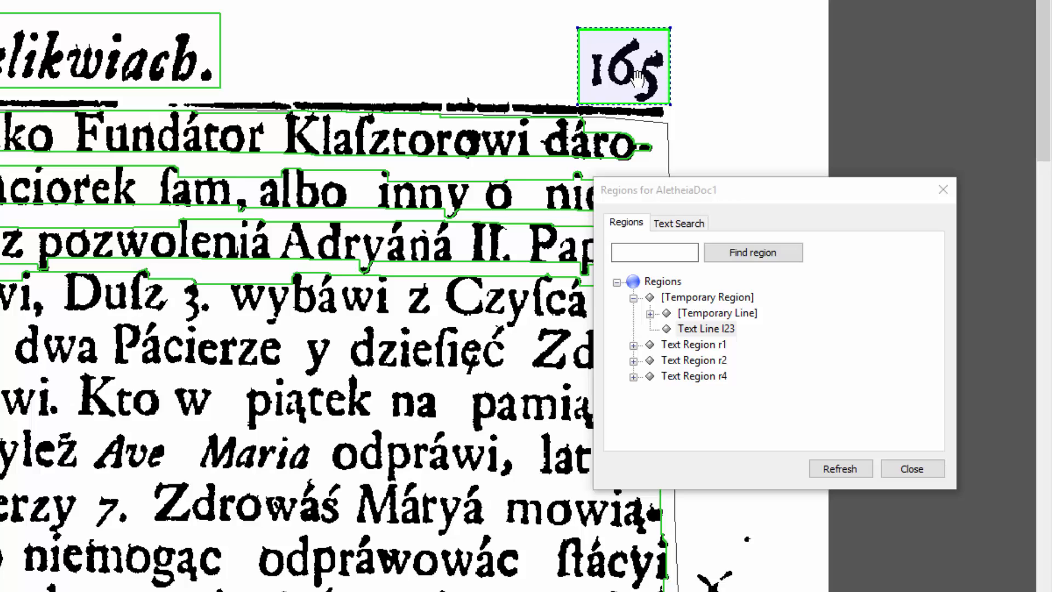
left_click(290, 134)
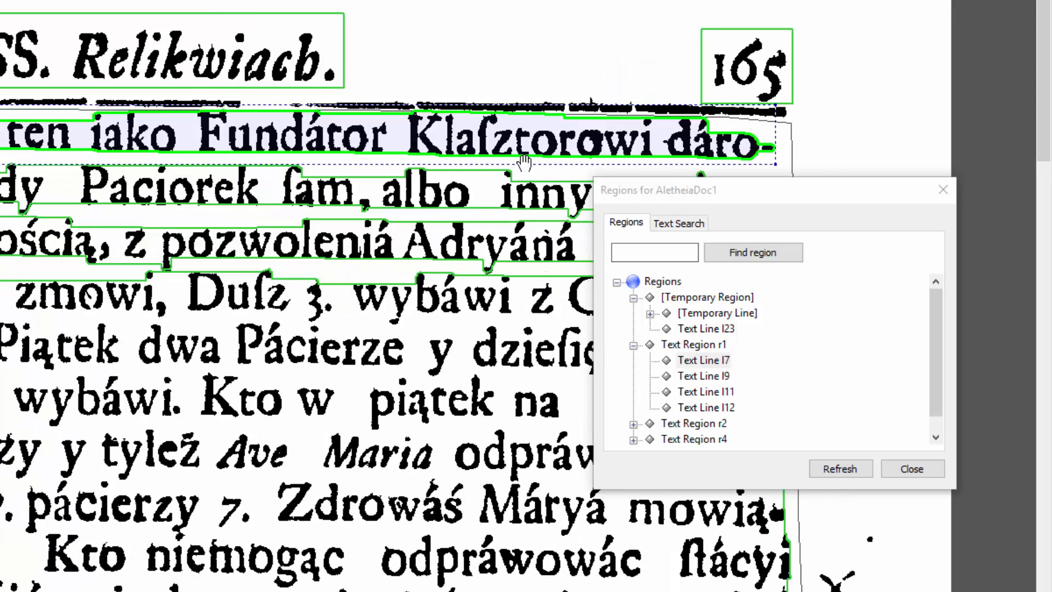
left_click(710, 328)
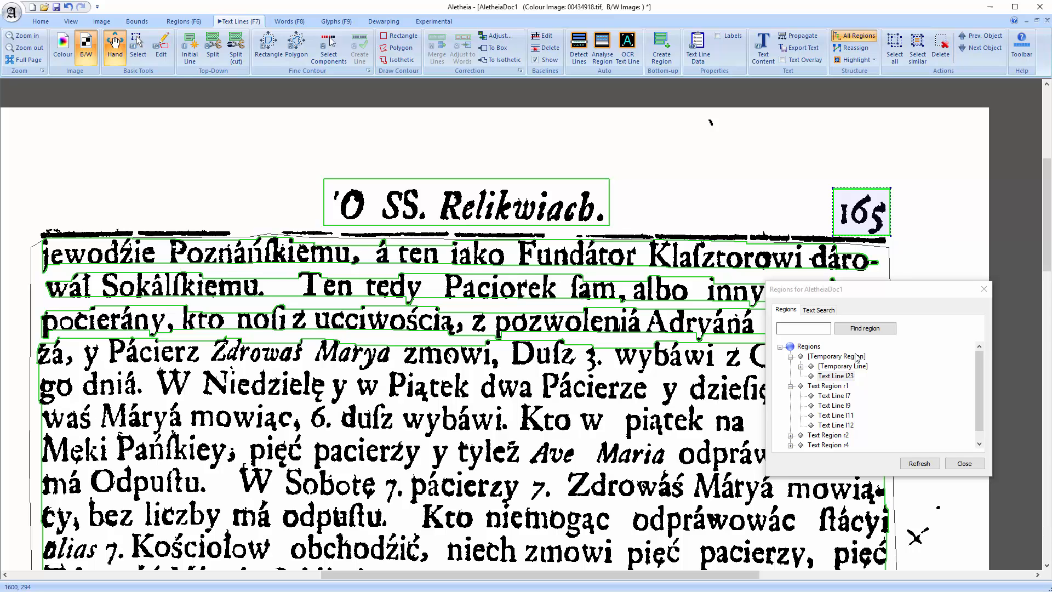
left_click(960, 463)
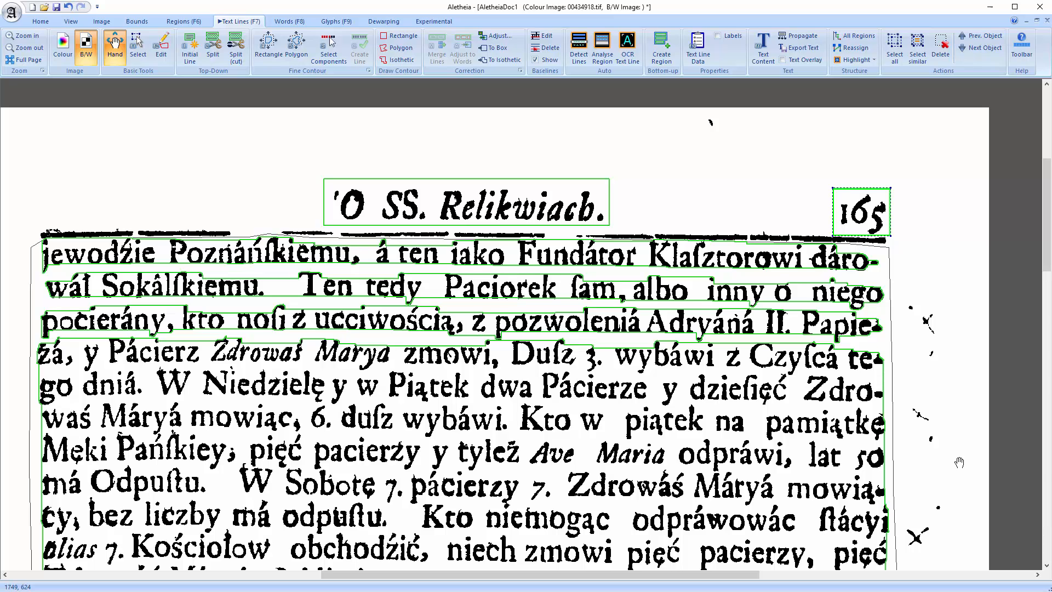
Step: Draw a rectangular region around the page number 165 and check it in the list of all regions
left_click(186, 21)
left_click(379, 47)
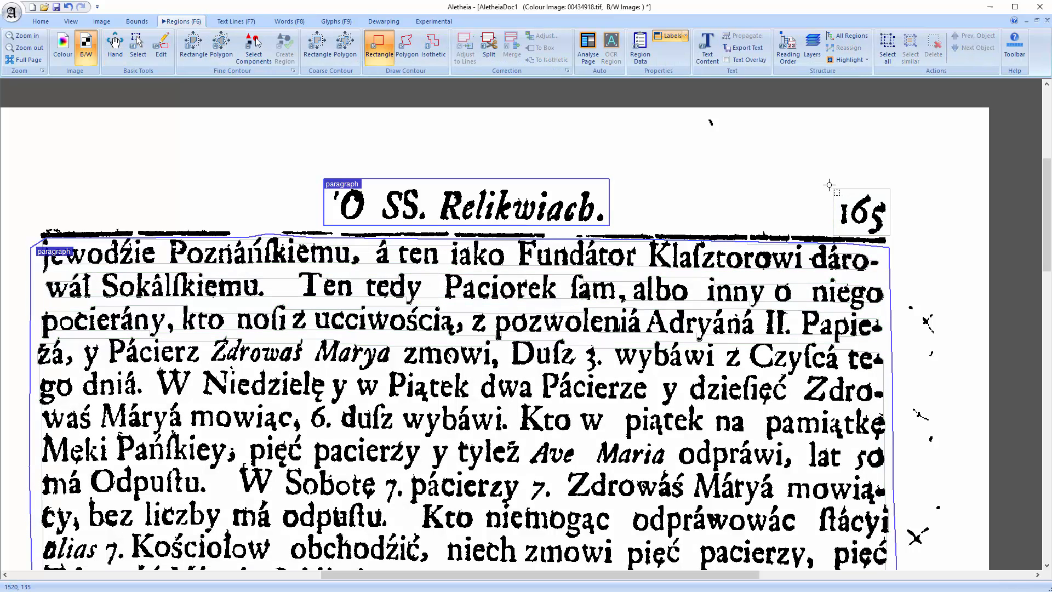
left_click_drag(829, 185, 892, 236)
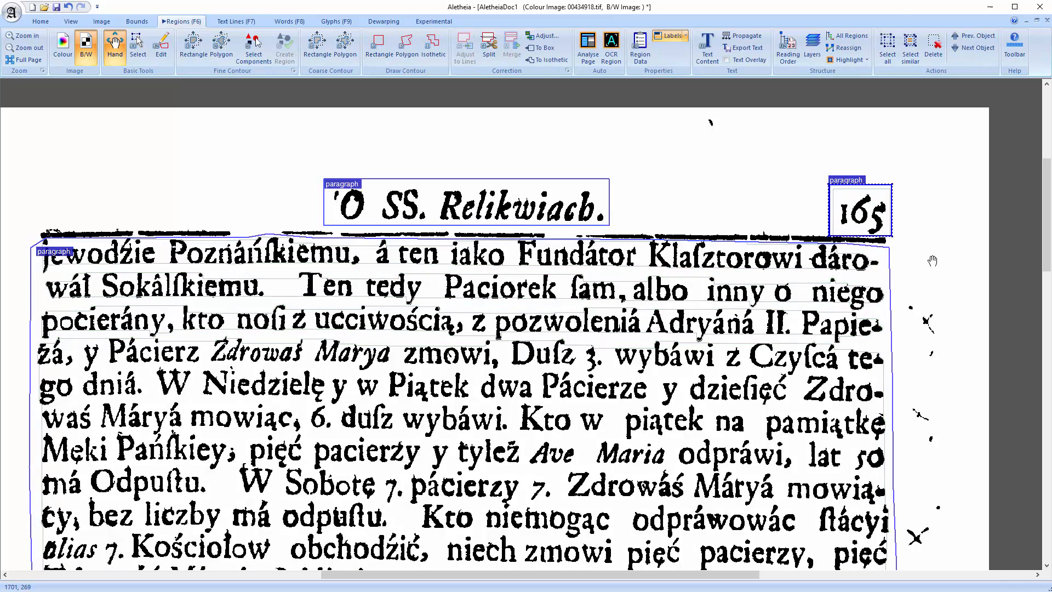
left_click(847, 35)
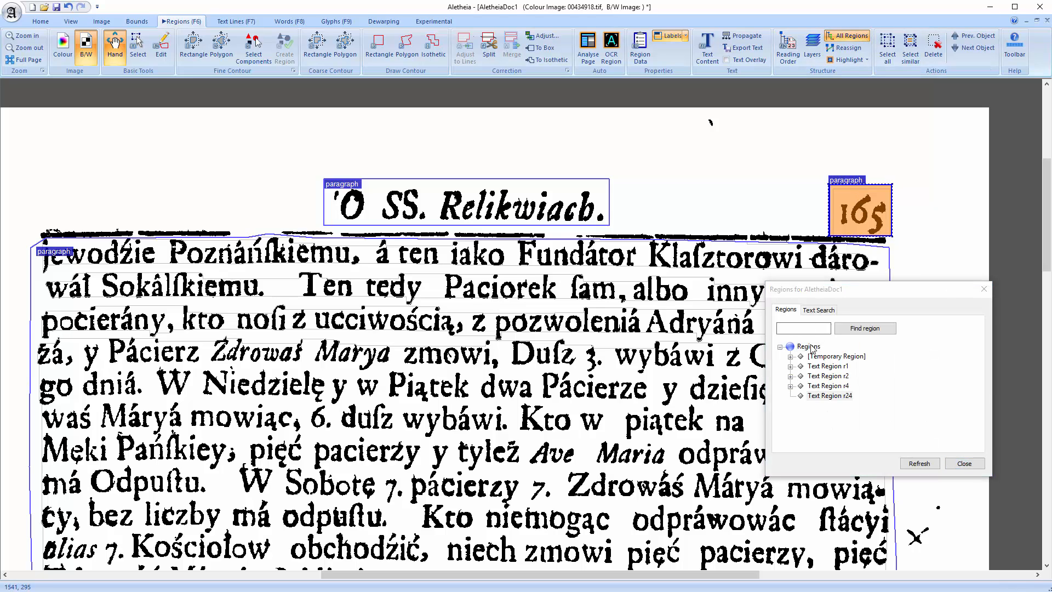
Step: Reassign the page number's text line to a new parent based on its position
key("F7")
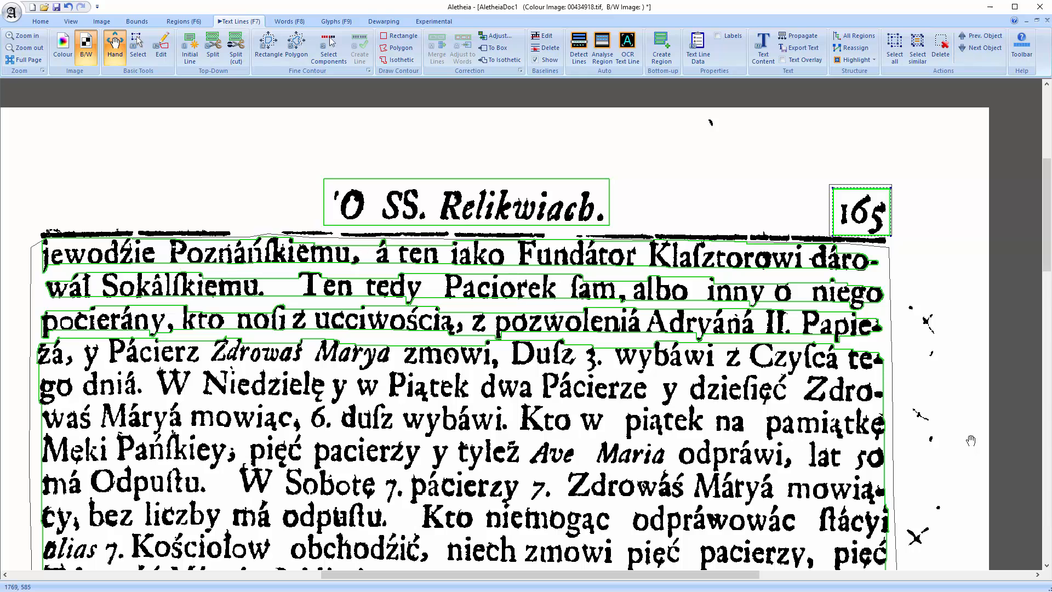
left_click(852, 48)
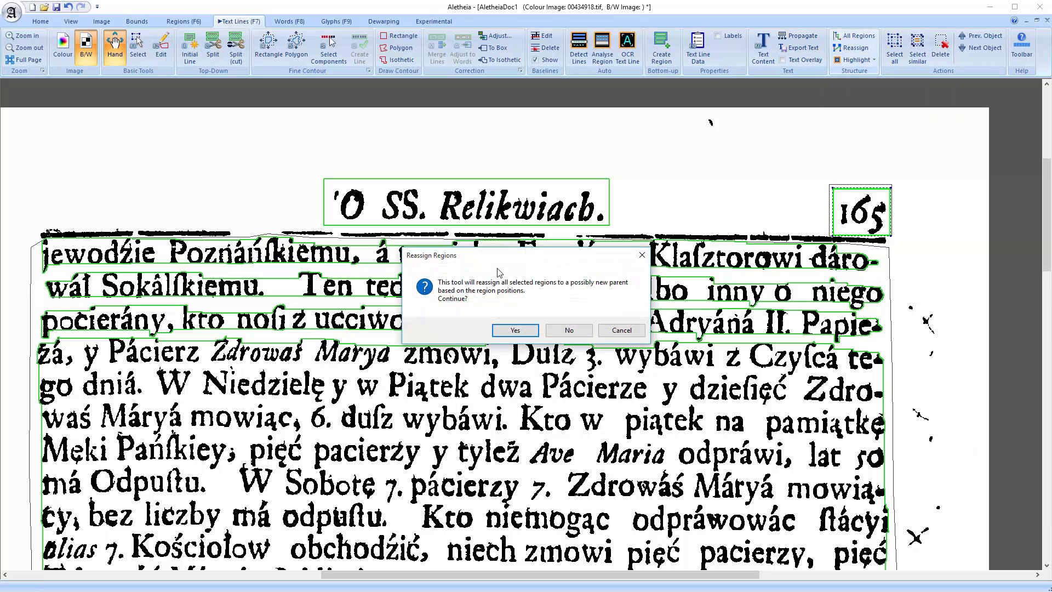
left_click(515, 331)
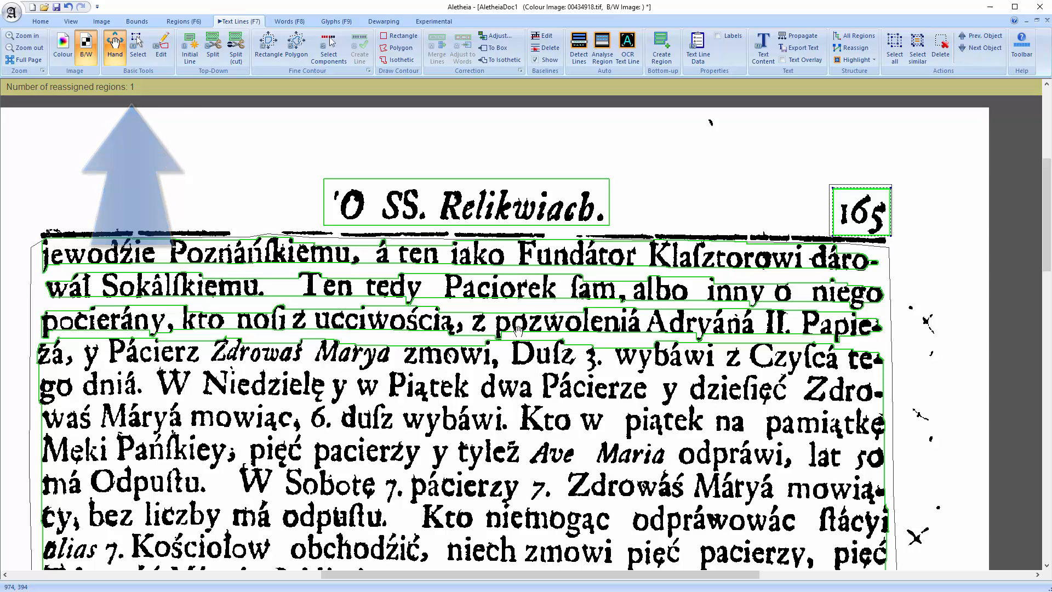
Step: Deselect the text line and undo both its reassignment and the creation of the page number region
left_click_drag(955, 203, 957, 204)
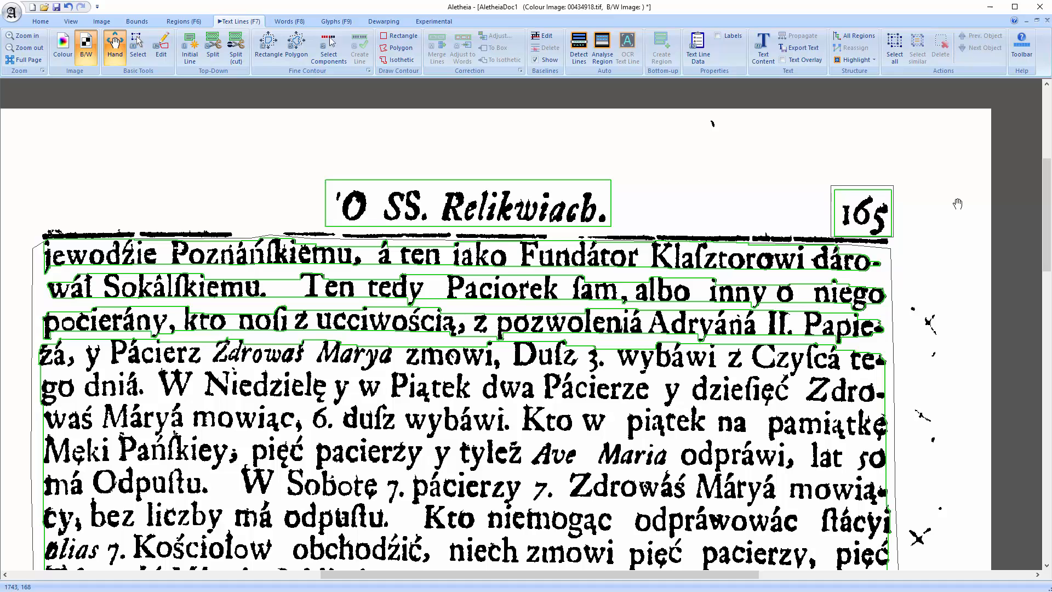
key("ctrl+z")
key("ctrl+z")
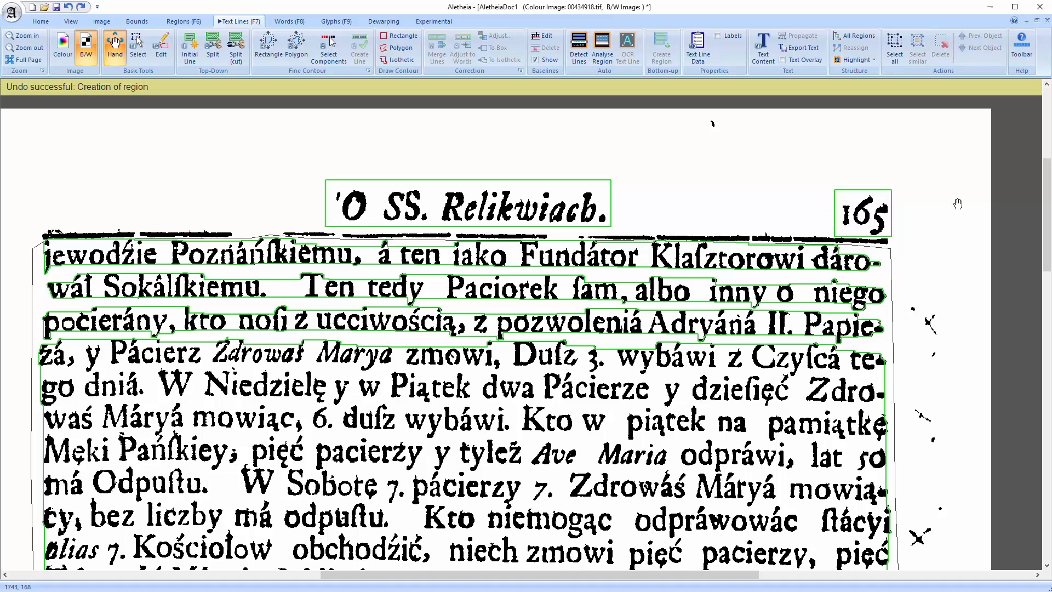
Step: Create a parent region bottom-up from the text line around 165, keeping the default options
left_click(867, 203)
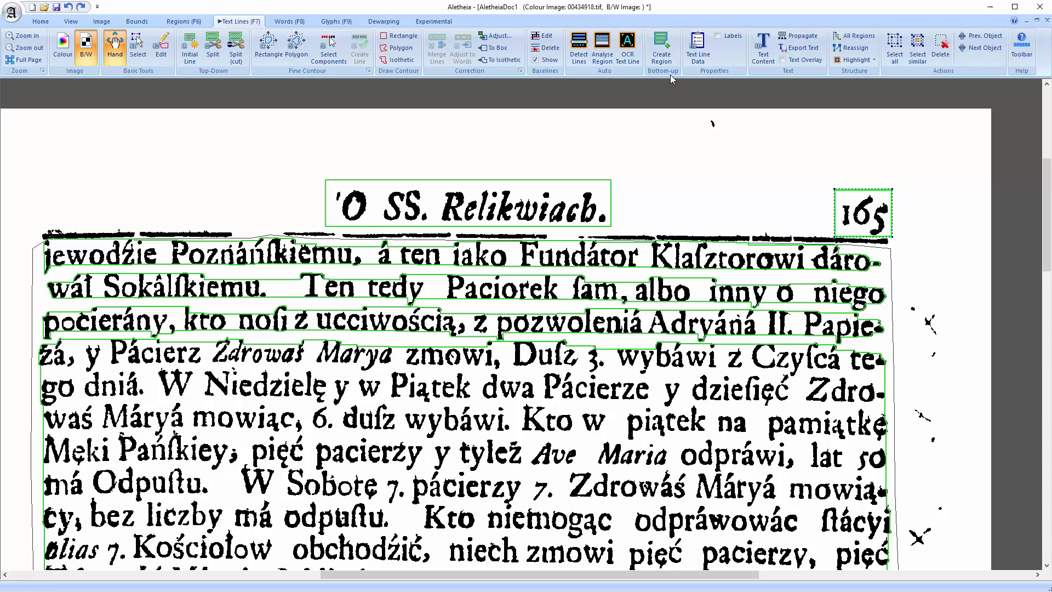
left_click(663, 57)
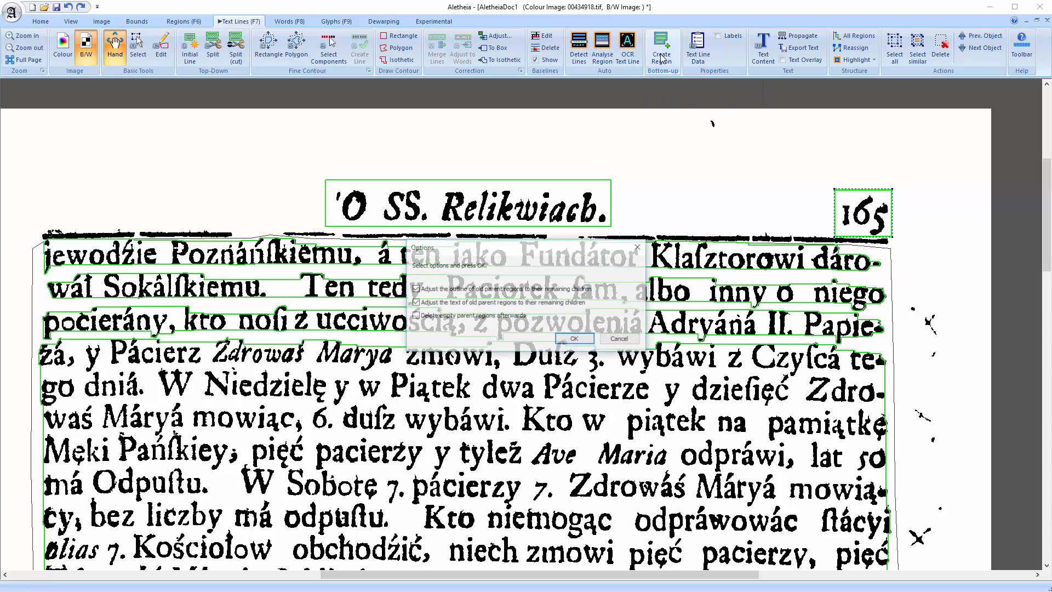
left_click(575, 339)
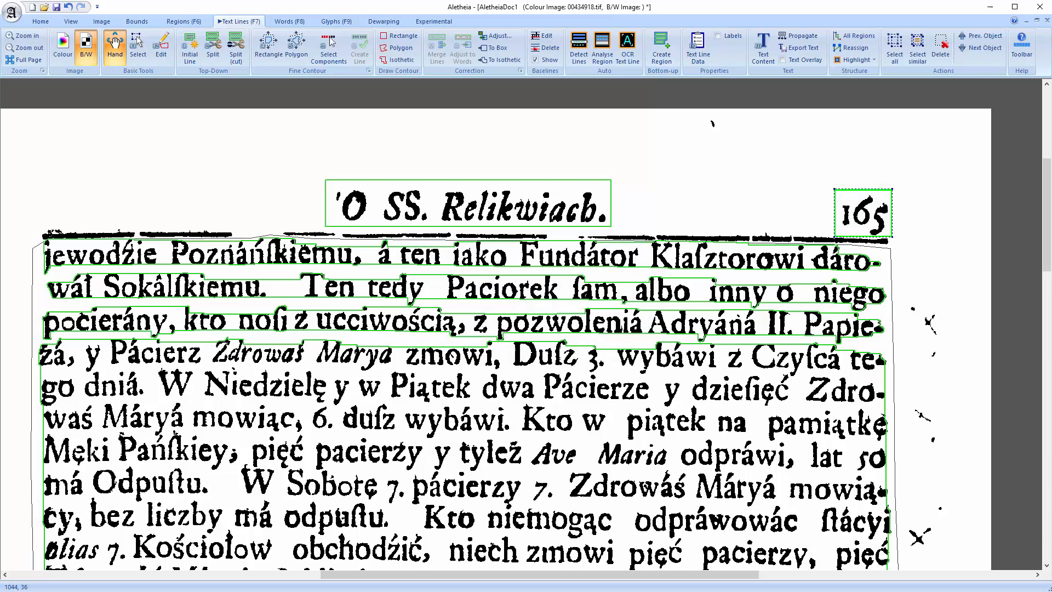
Step: Inspect the page number's new region and its child text line in the list of all regions, and close the list
left_click(183, 21)
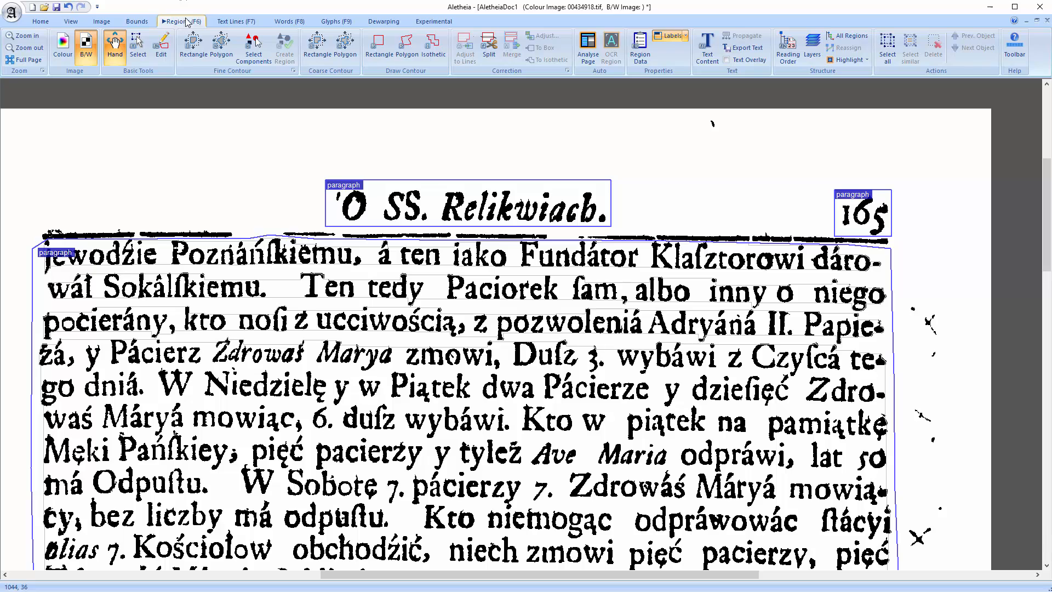
left_click(847, 35)
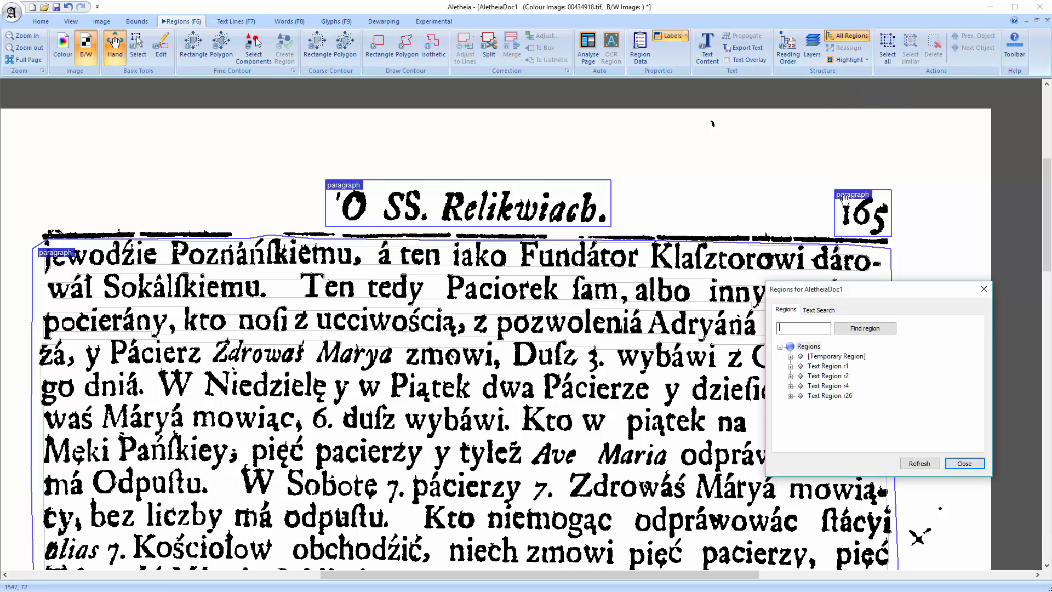
left_click(867, 216)
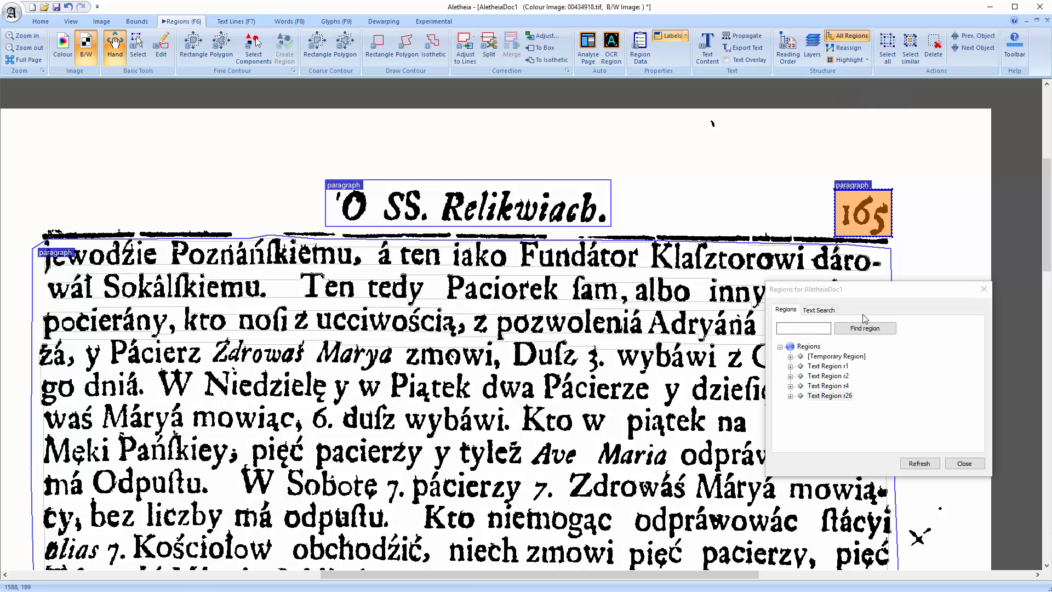
left_click(790, 396)
left_click(829, 406)
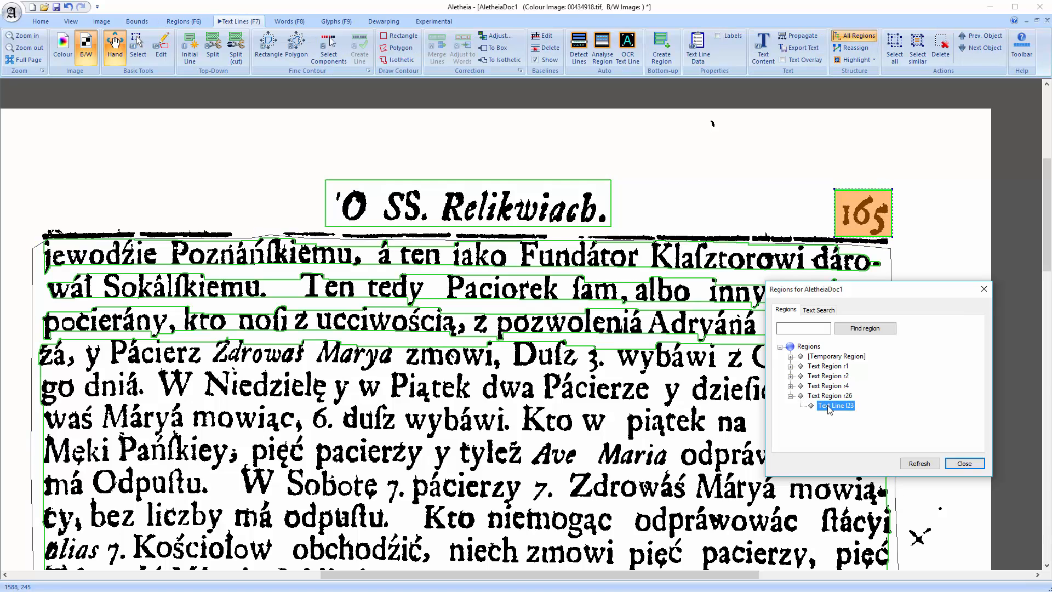
left_click(965, 464)
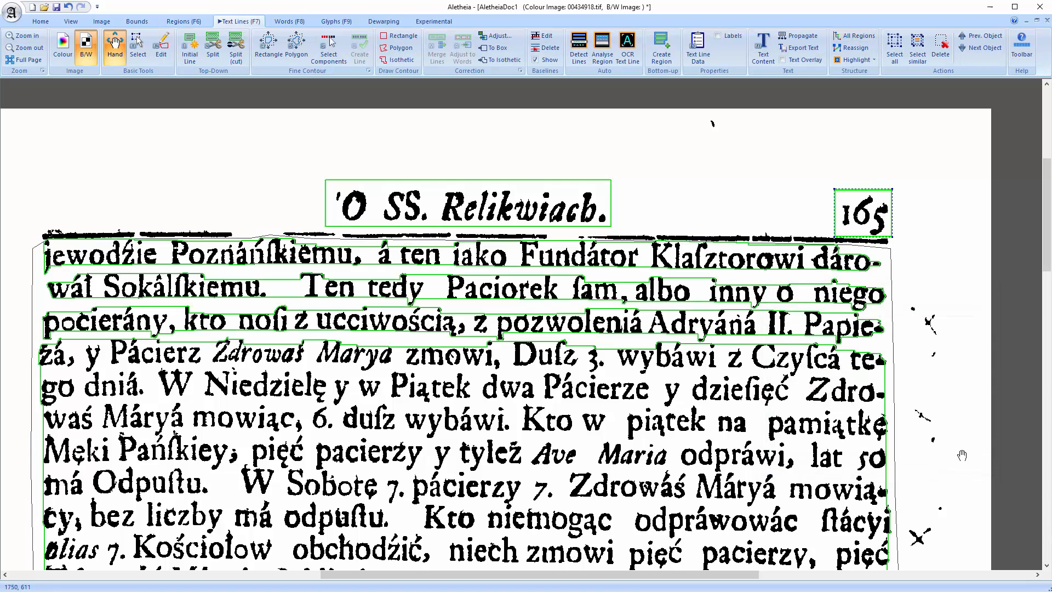
Step: Turn on Highlight Parent to view the parent region of the upper paragraph's first text line, and turn it off again
left_click(875, 61)
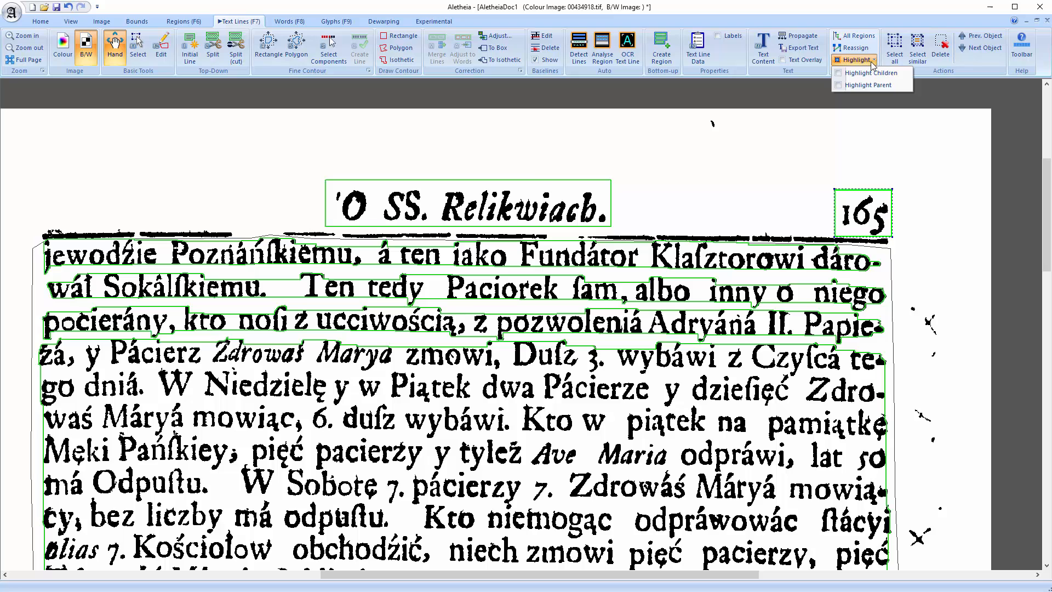
left_click(839, 85)
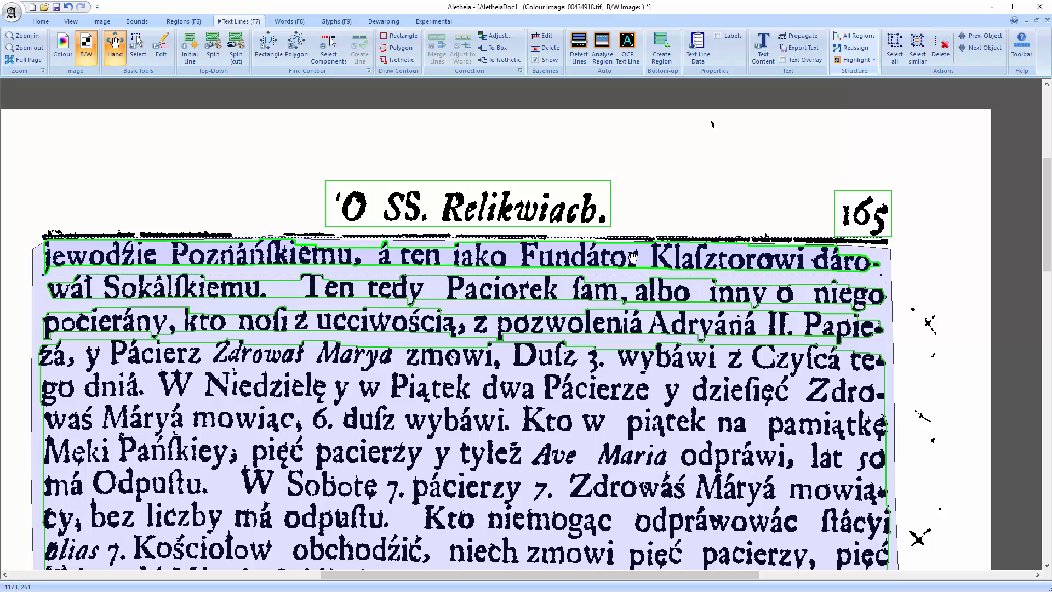
left_click(656, 217)
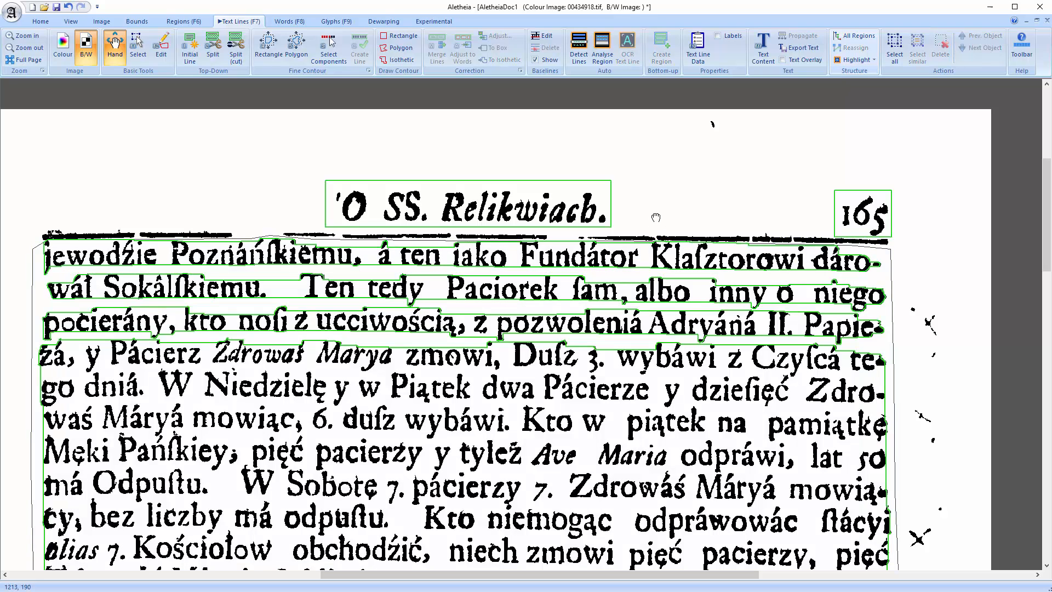
left_click(874, 61)
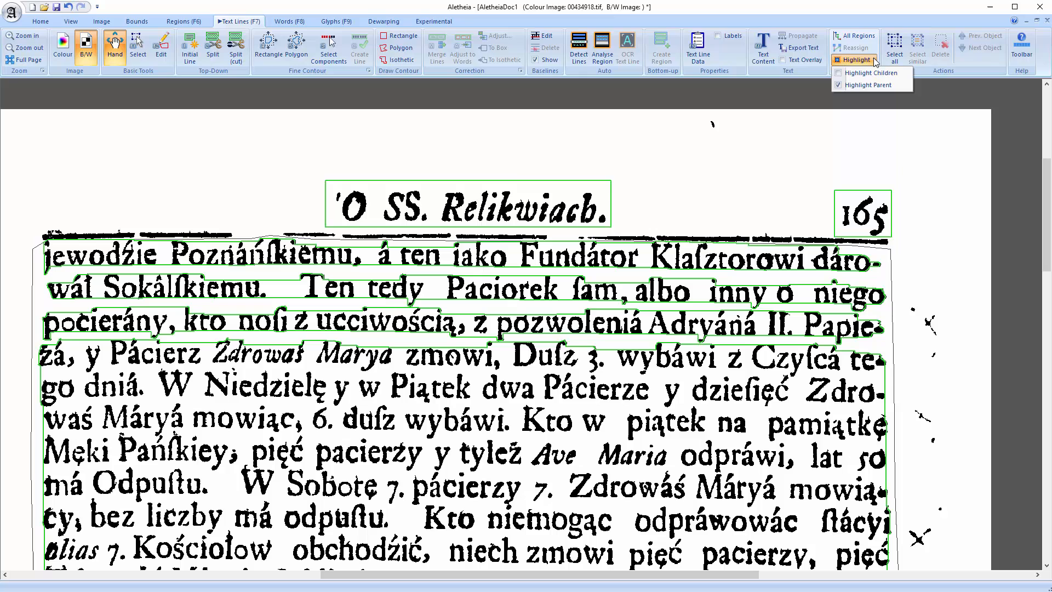
left_click(842, 85)
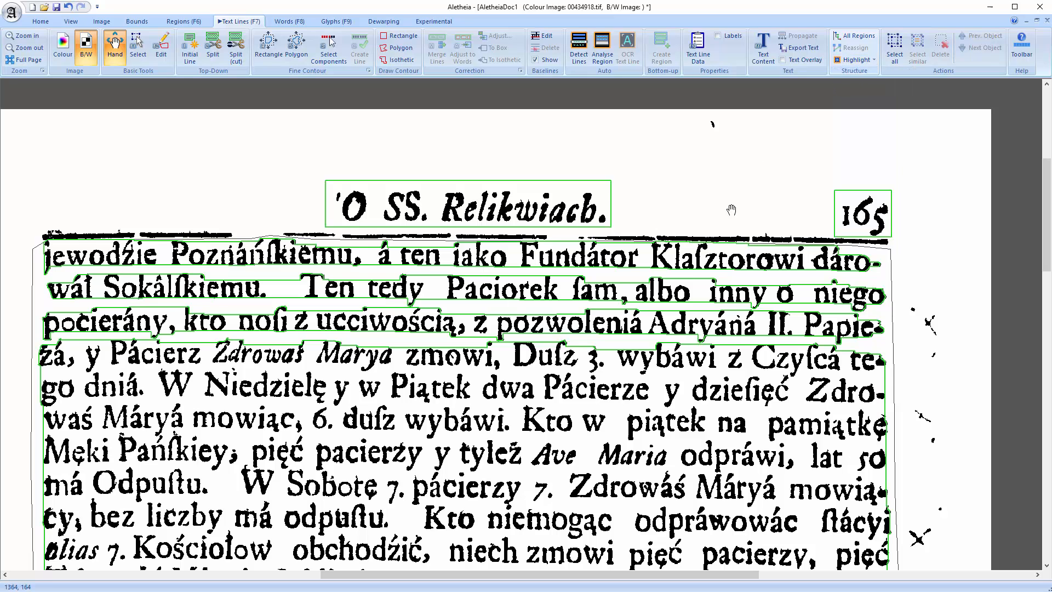
Step: Delete all text lines of the upper paragraph by selecting its first line together with the similar ones
left_click(687, 248)
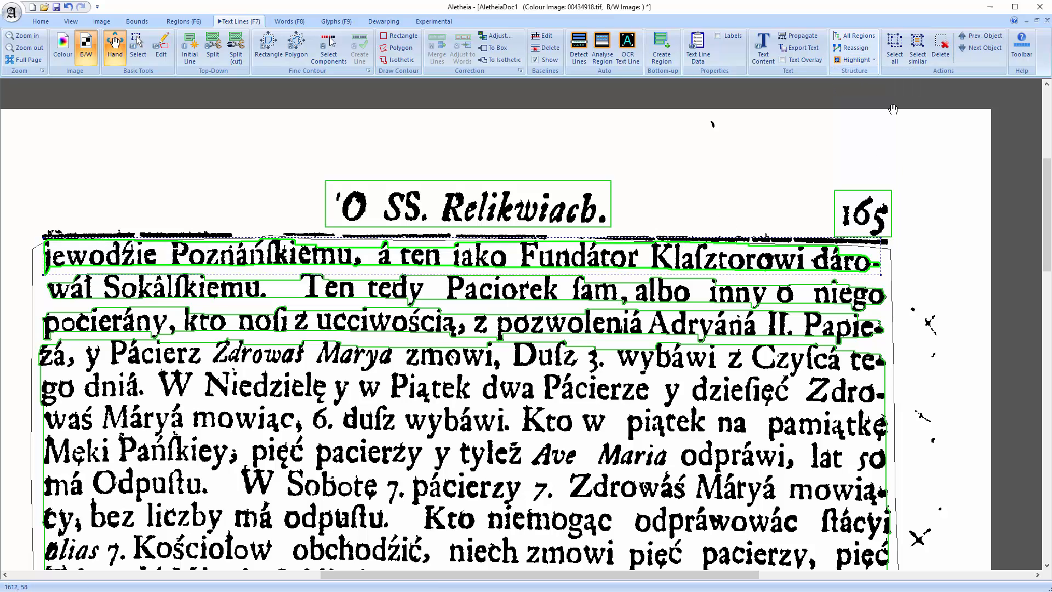
left_click(917, 56)
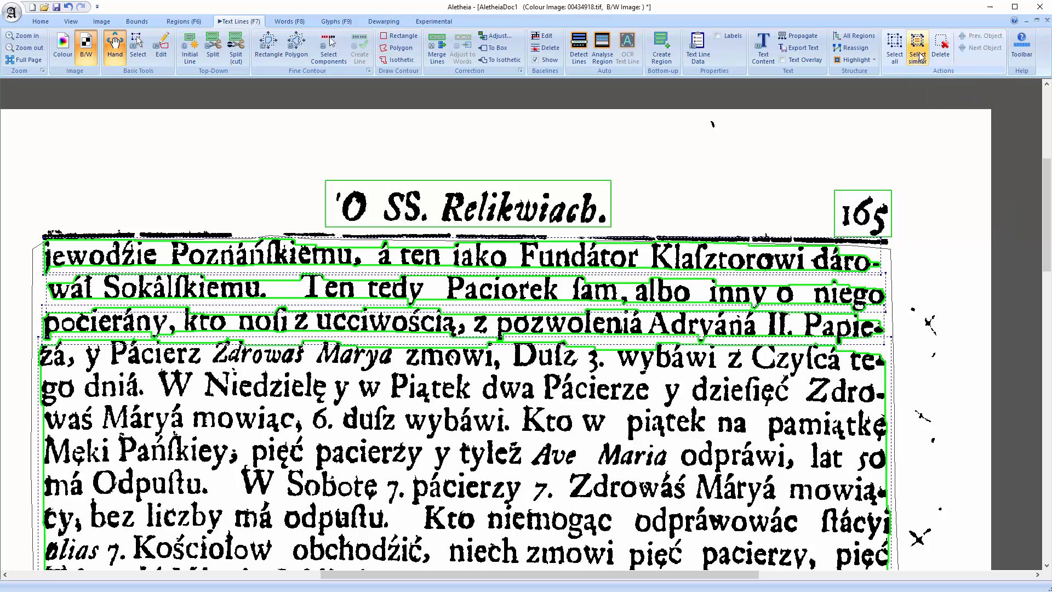
left_click(936, 54)
left_click(551, 324)
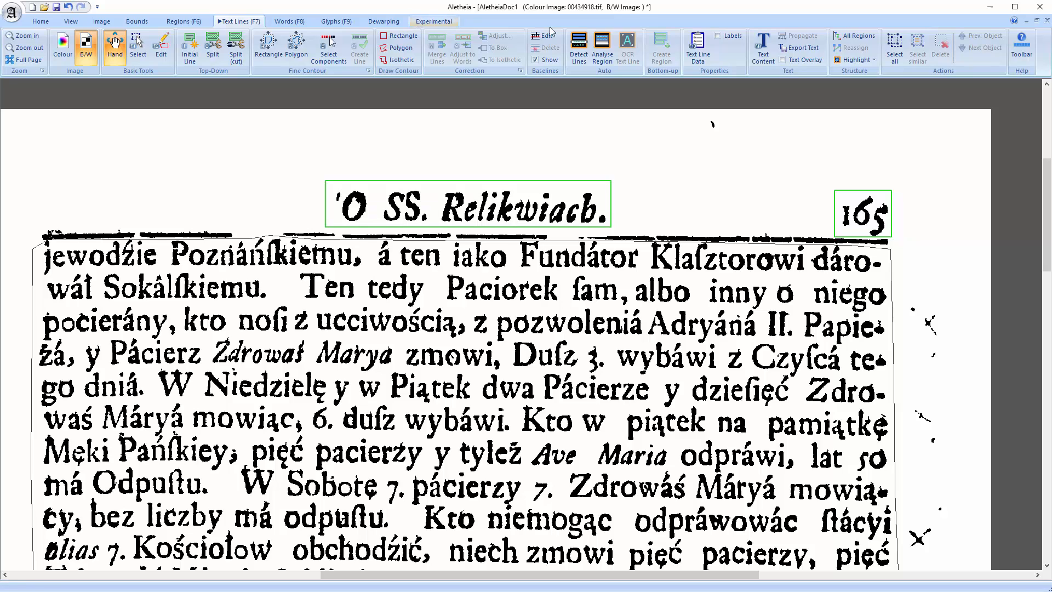
Step: Run Detect Lines on the upper paragraph region and inspect the resulting contours around its "Ten tedy Paciorek" line
left_click(579, 56)
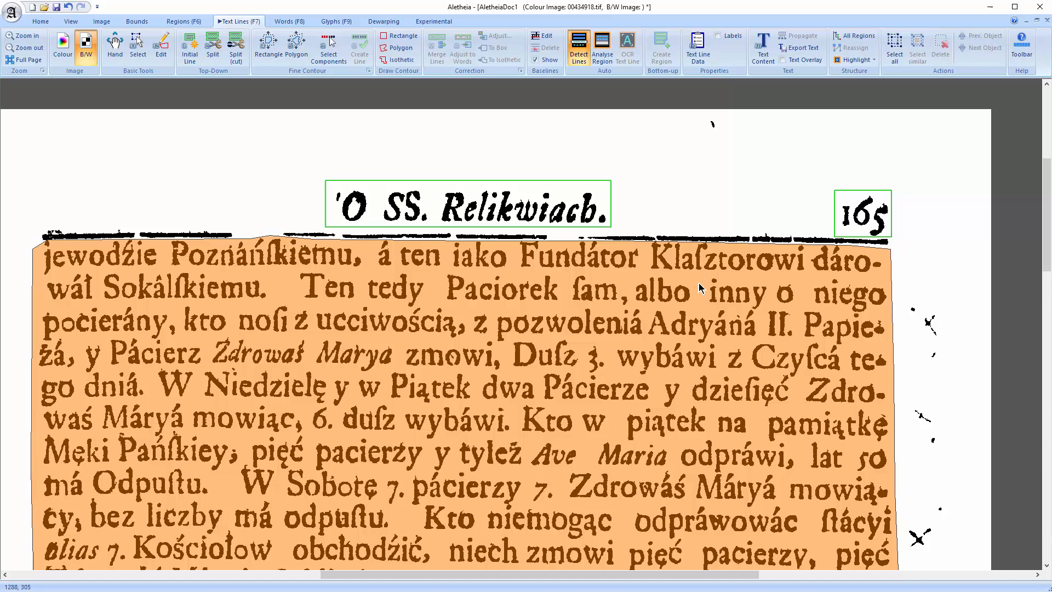
left_click(704, 289)
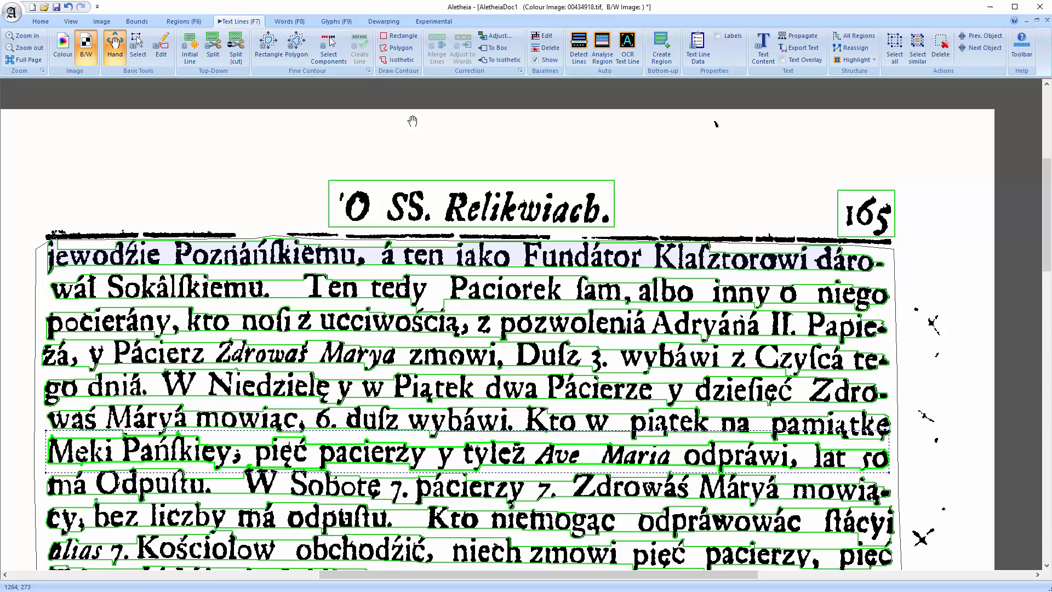
scroll(444, 148, "up", 5)
scroll(451, 242, "down", 3)
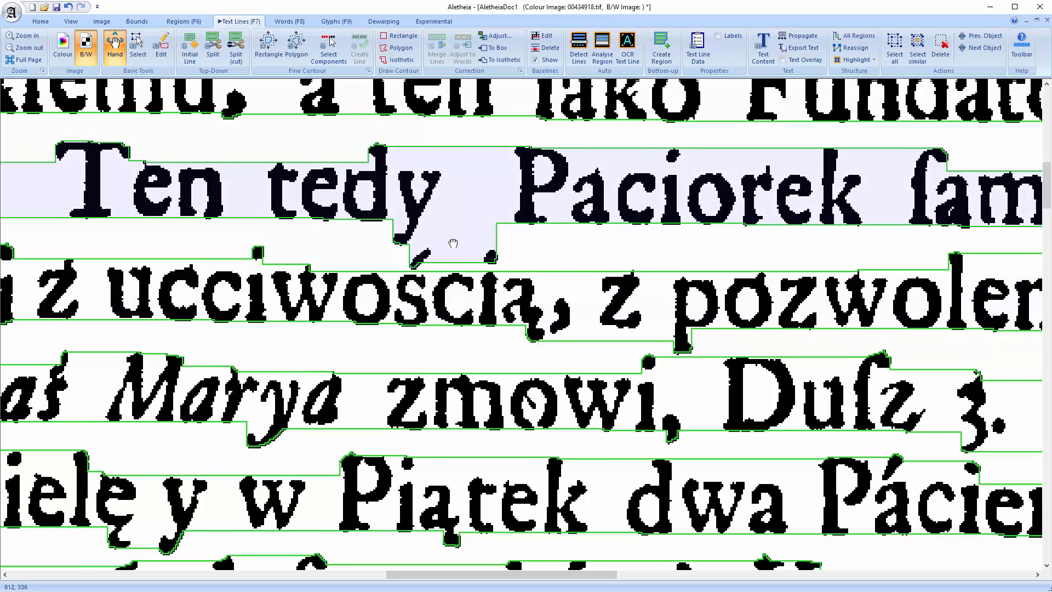
Step: Edit the contour of the "Ten tedy Paciorek" line by deleting the points around the accents below it and reshaping the outline there
scroll(503, 312, "up", 3)
left_click(509, 313)
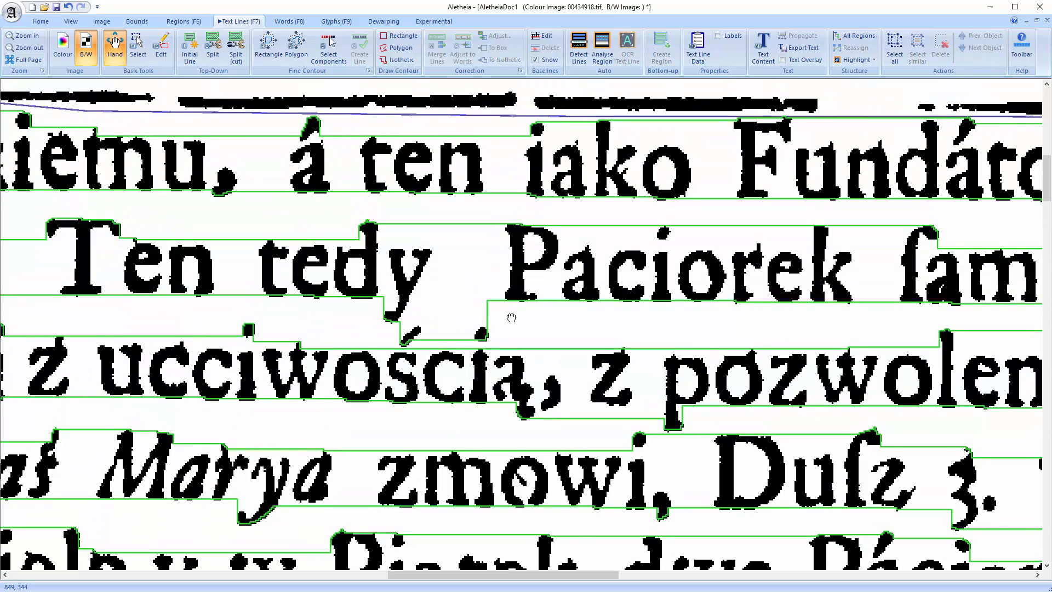
left_click(161, 48)
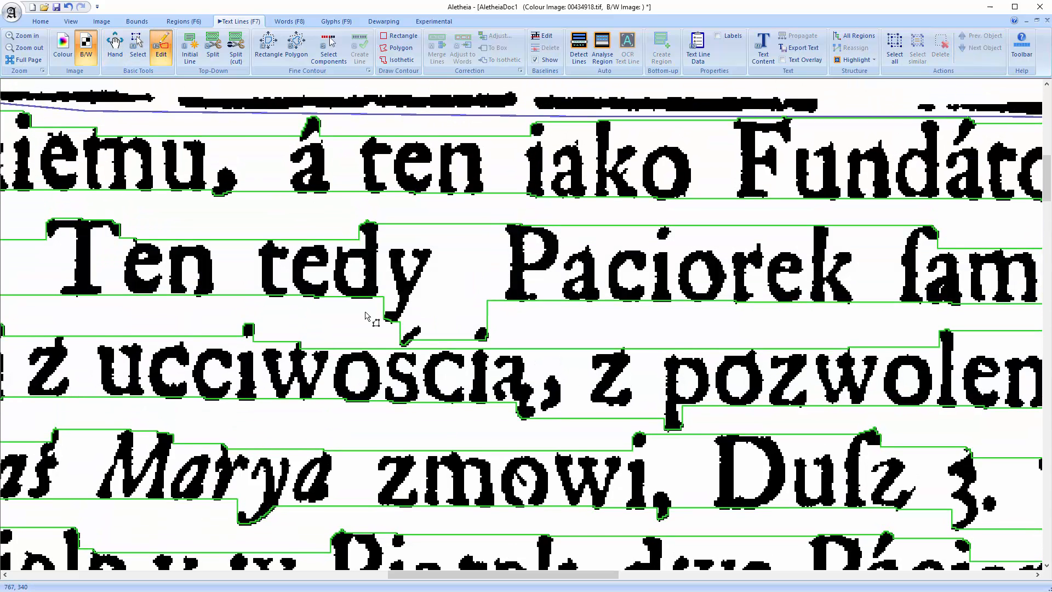
left_click_drag(370, 312, 505, 351)
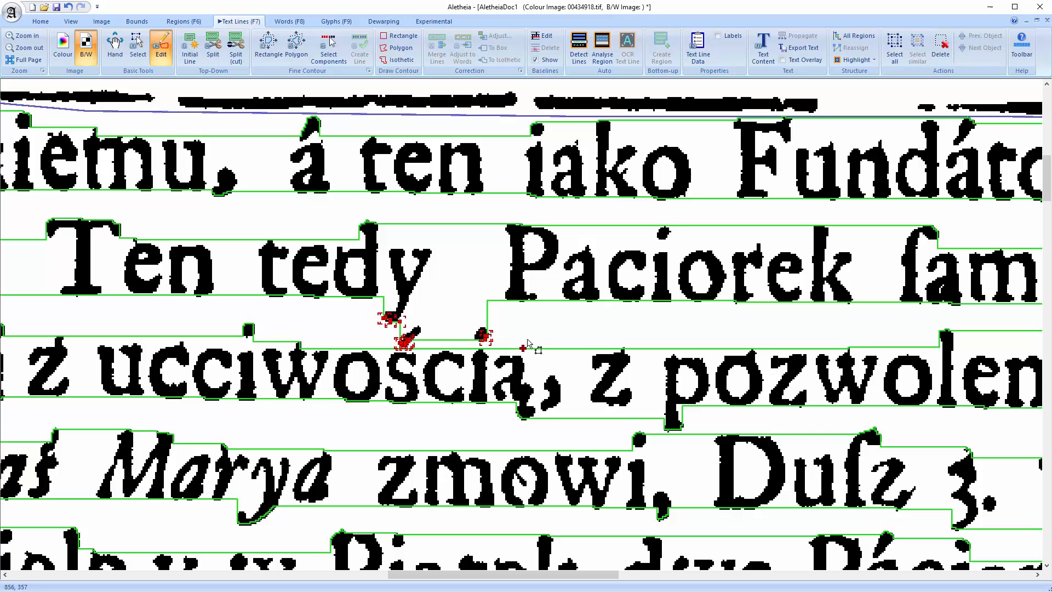
key("Delete")
left_click_drag(410, 298, 482, 310)
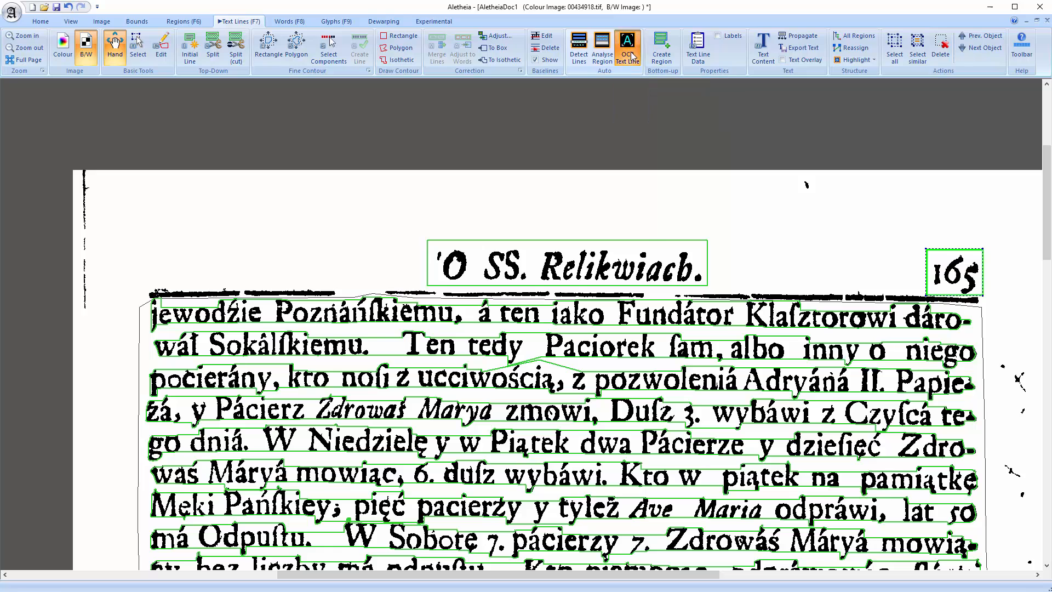
Step: Run OCR on the page number's text line with Polish as language and the black-and-white image, and open its text content
left_click(629, 55)
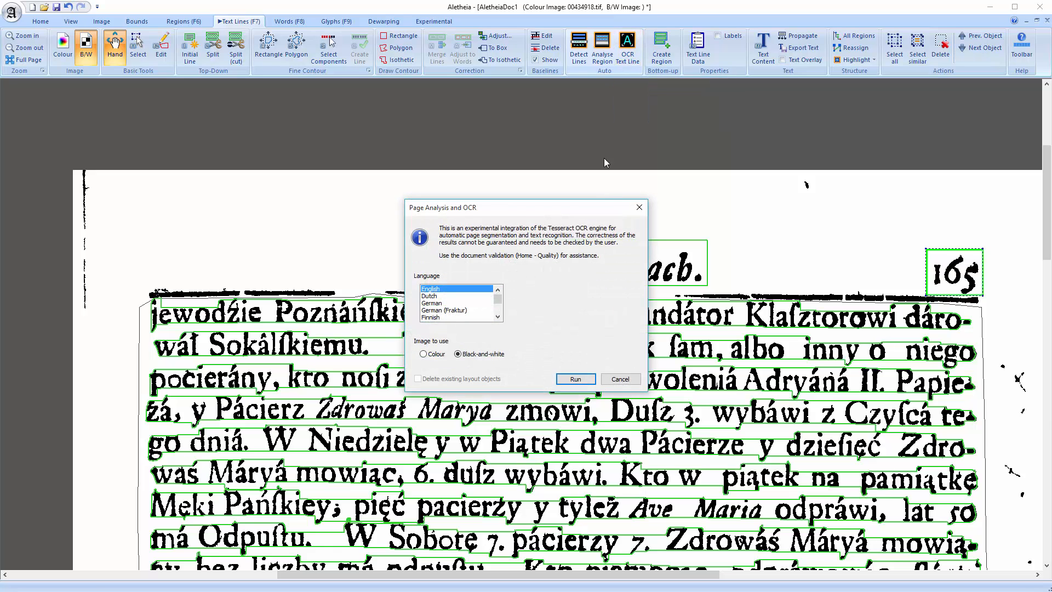
left_click(497, 317)
left_click(498, 316)
left_click(498, 317)
left_click(498, 316)
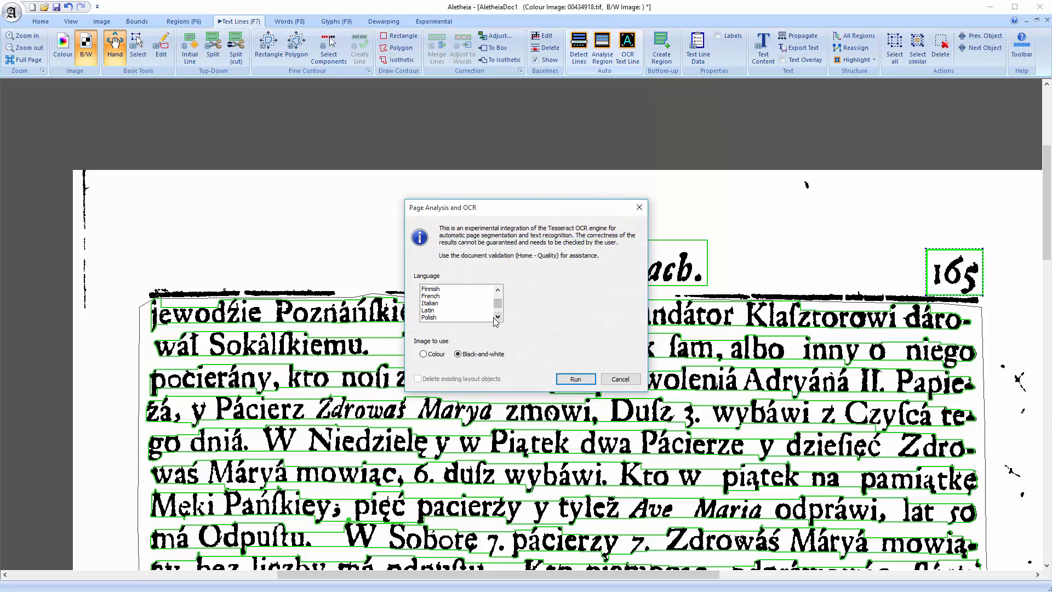
left_click(469, 318)
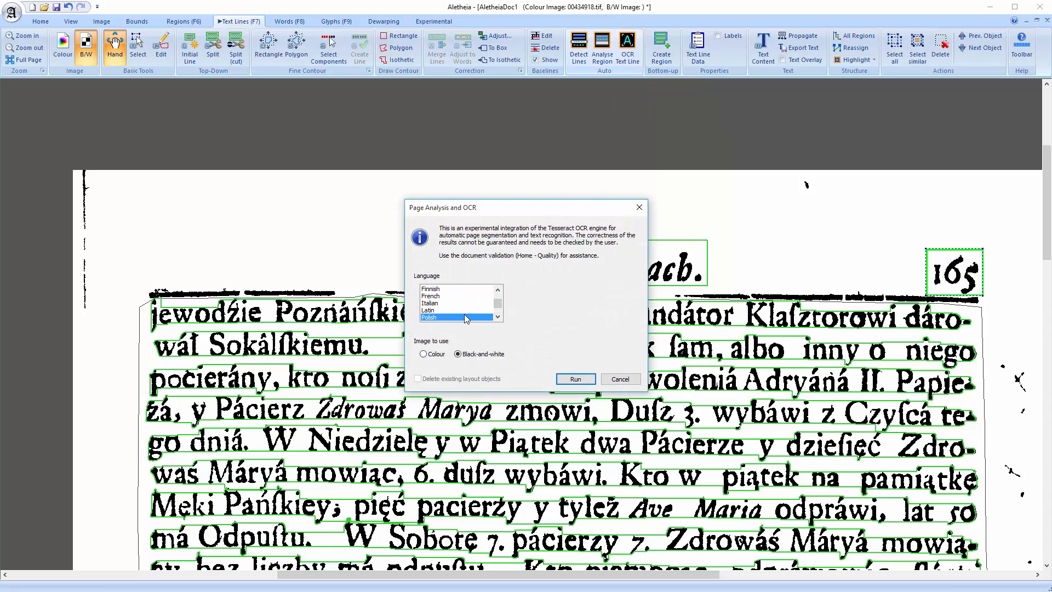
left_click(576, 379)
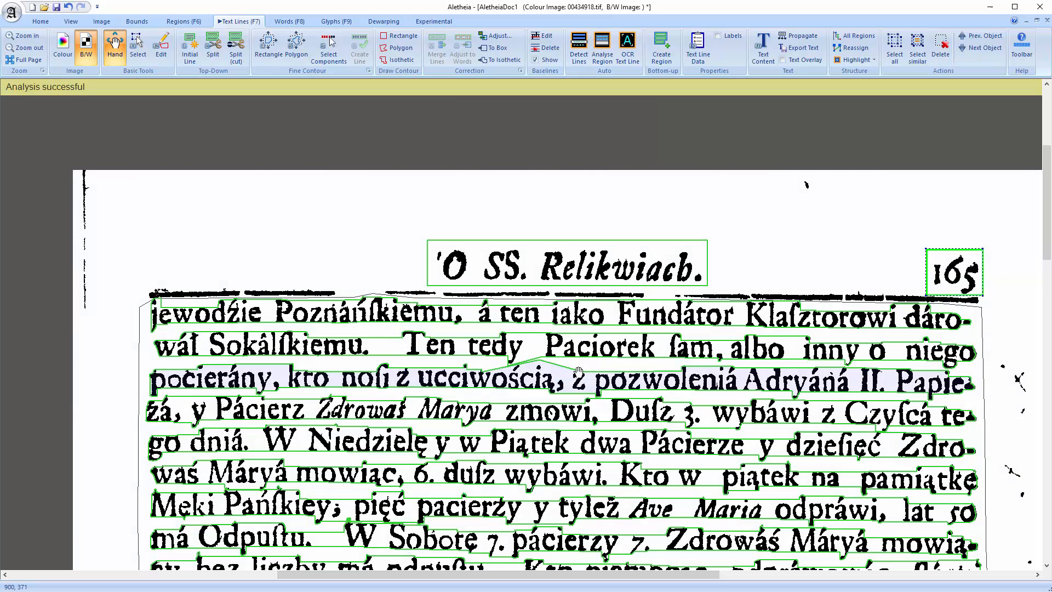
left_click(763, 48)
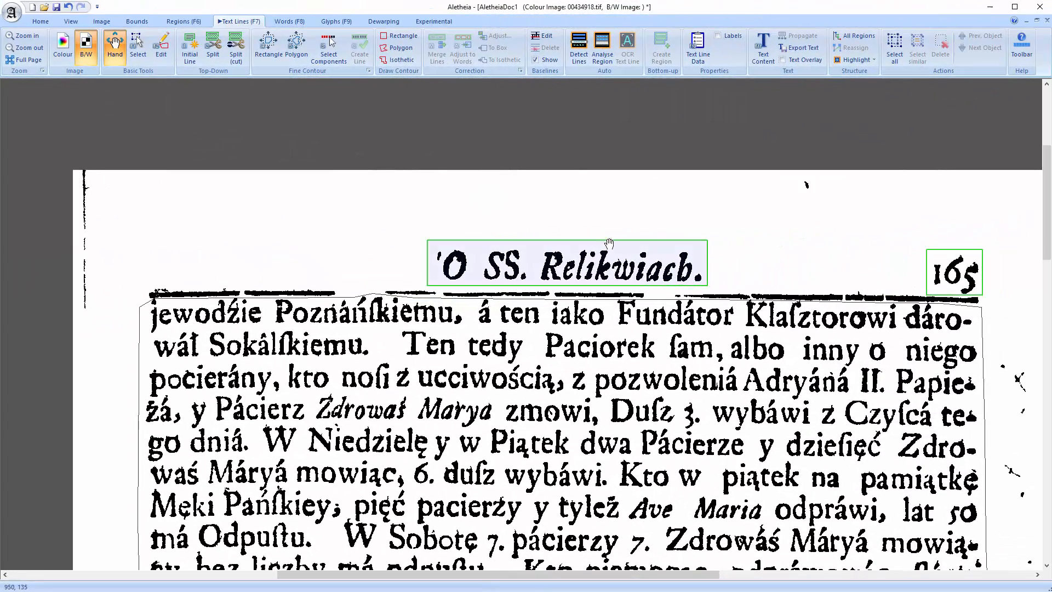
Step: Run Analyse Region on the upper paragraph with language Polish and analysis depth "Text lines with text"
left_click(603, 62)
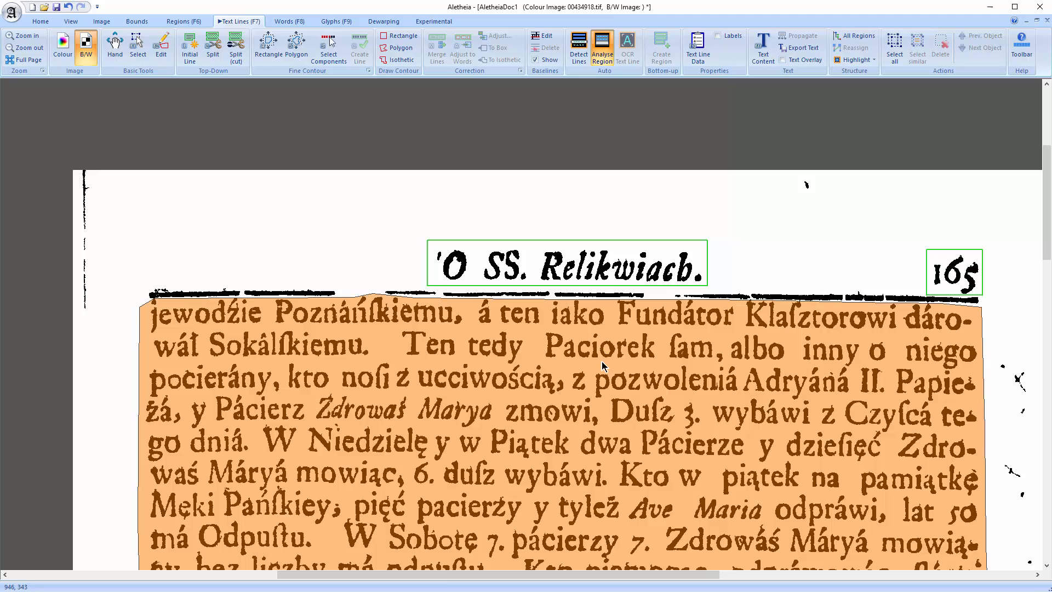
left_click(602, 363)
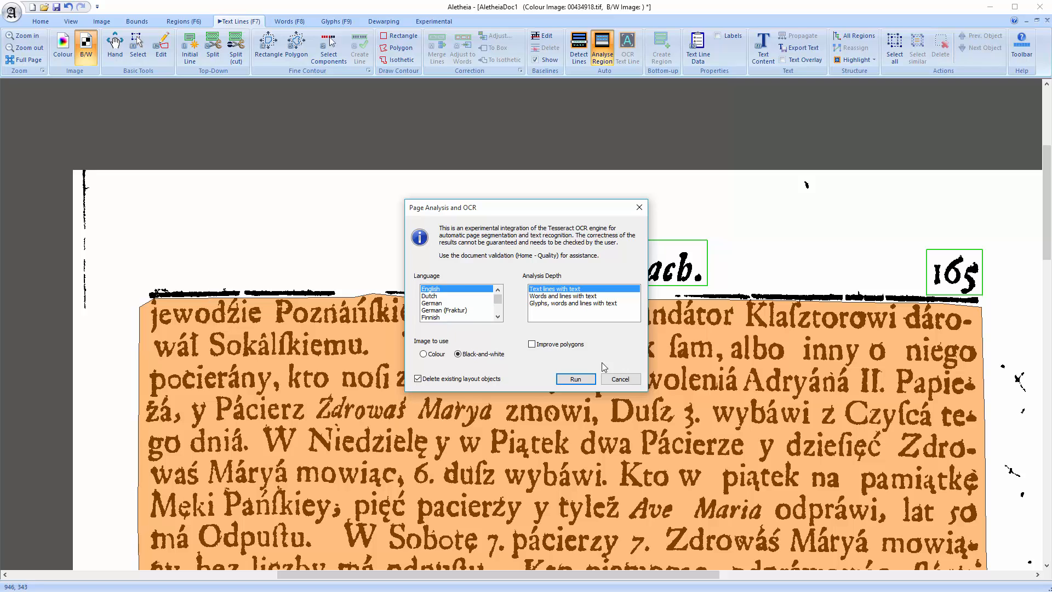
left_click(497, 317)
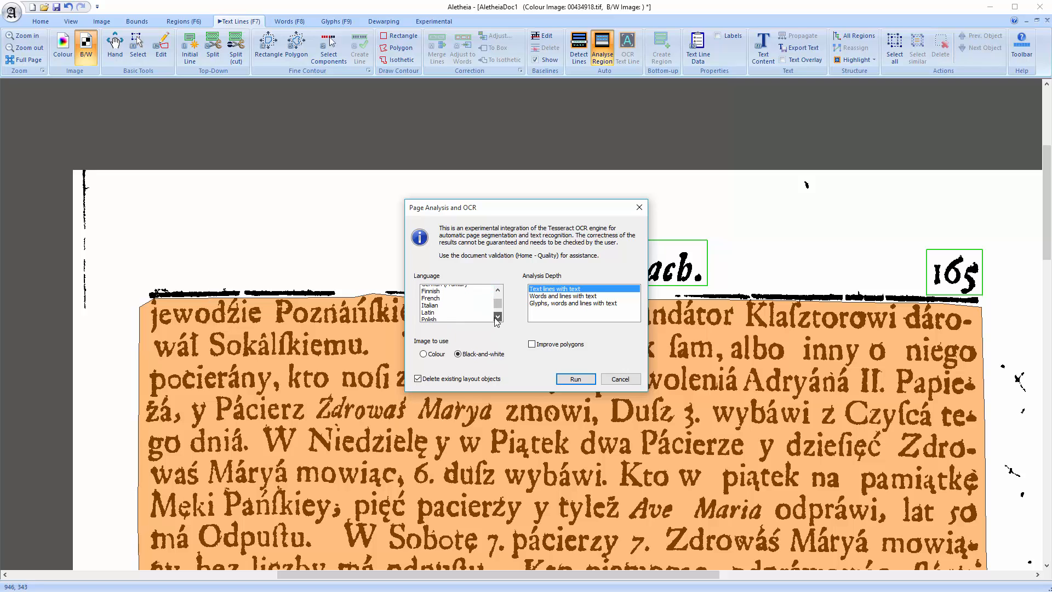
left_click(473, 318)
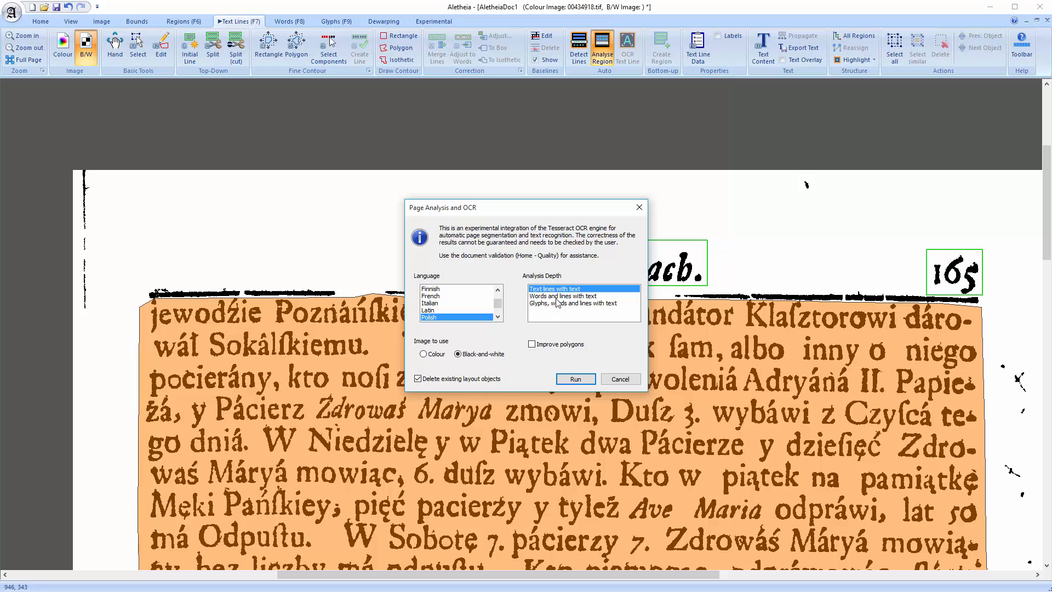
left_click(572, 381)
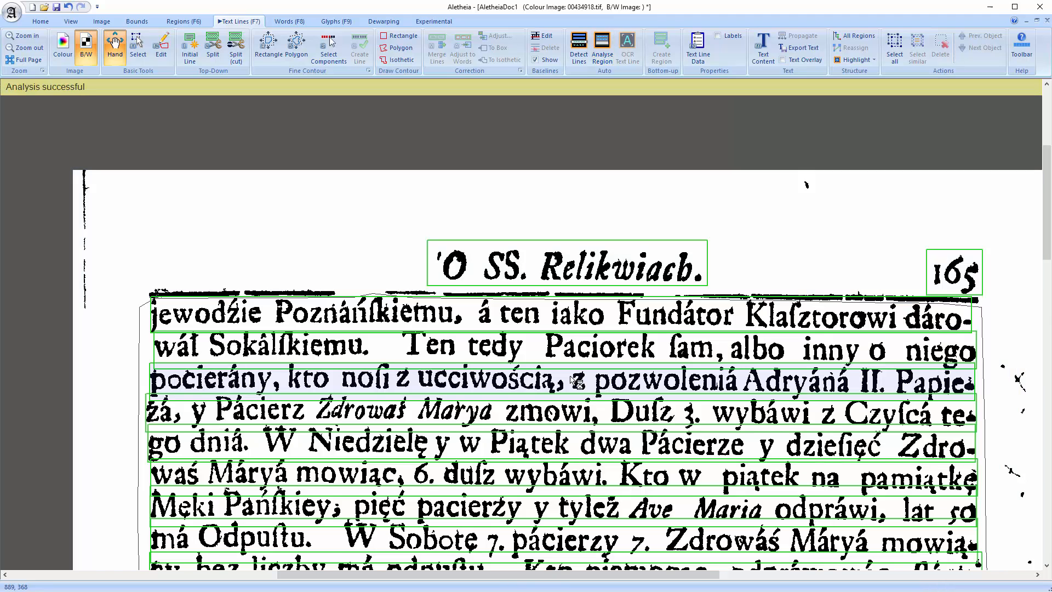
Step: Review the recognised text content of the upper paragraph's second line, close it and deselect the line
left_click(569, 345)
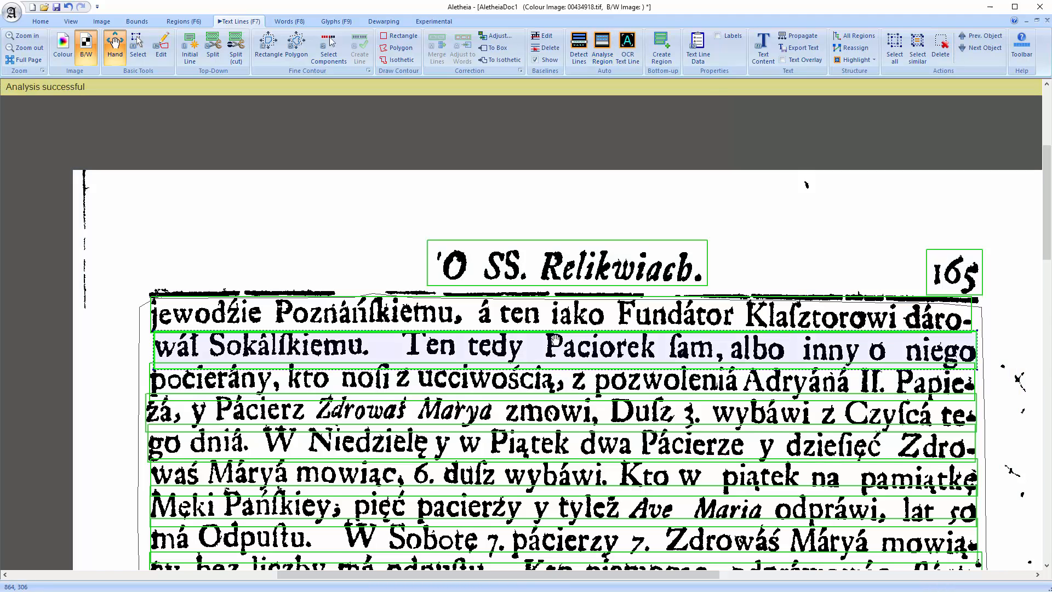
left_click(765, 52)
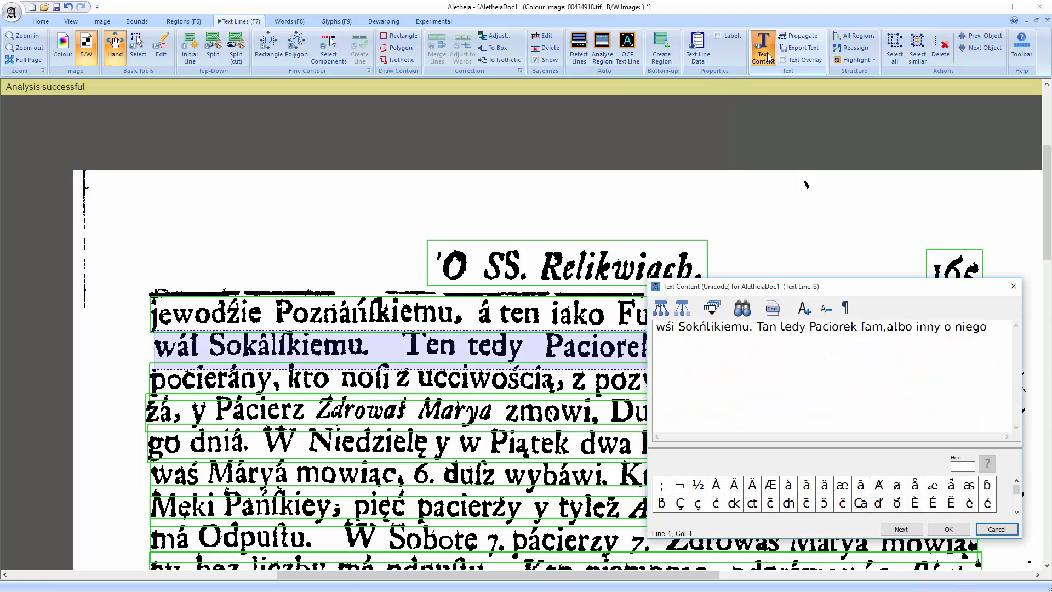
left_click(1013, 287)
left_click(775, 251)
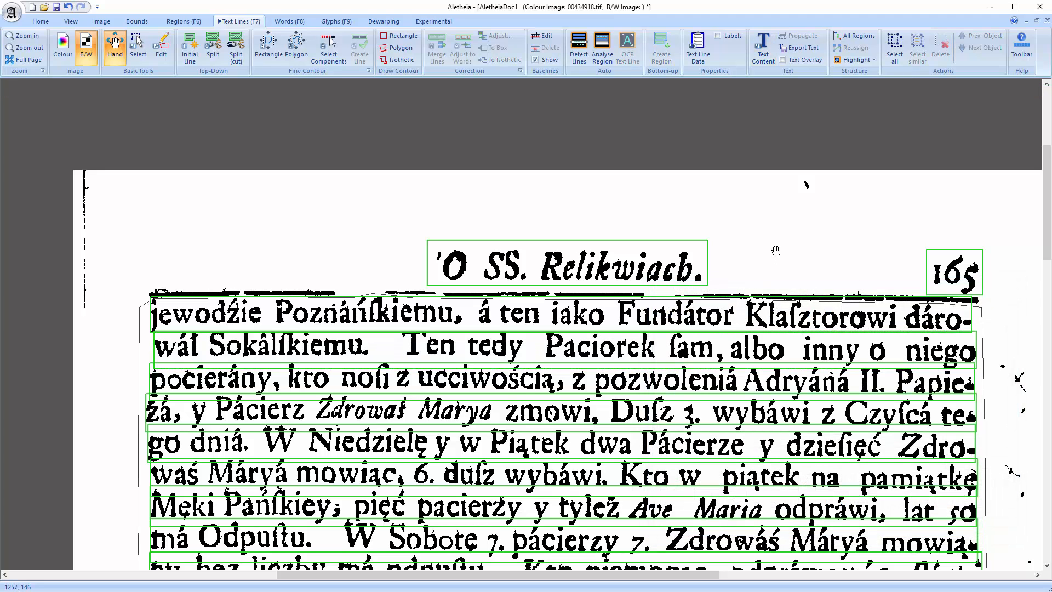
Step: Analyse the upper paragraph region again for "Words and lines with text" with improved polygons, deleting the existing layout objects
scroll(213, 397, "up", 3)
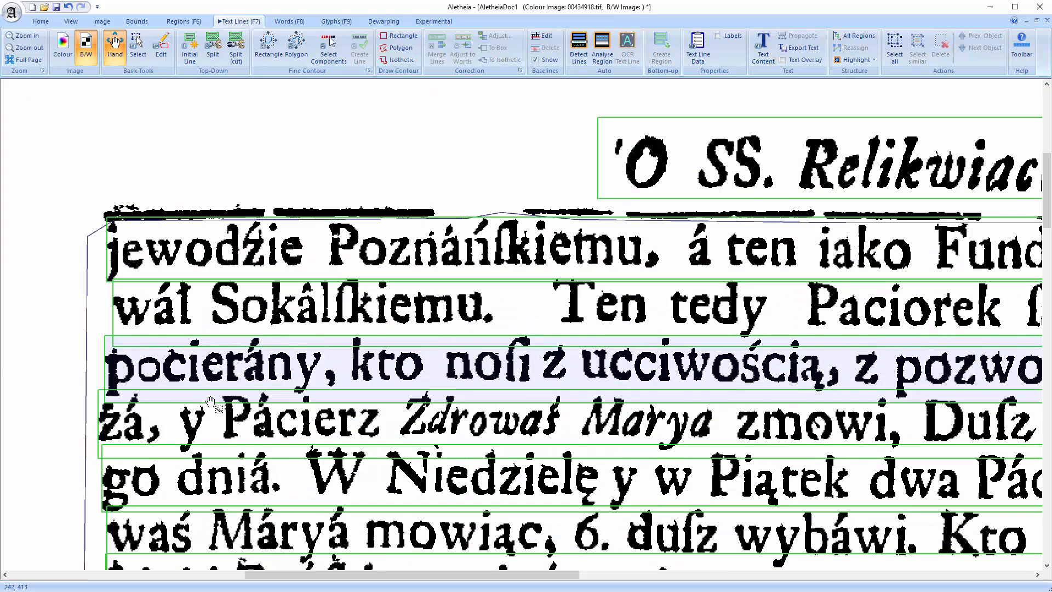
left_click(602, 49)
left_click(495, 292)
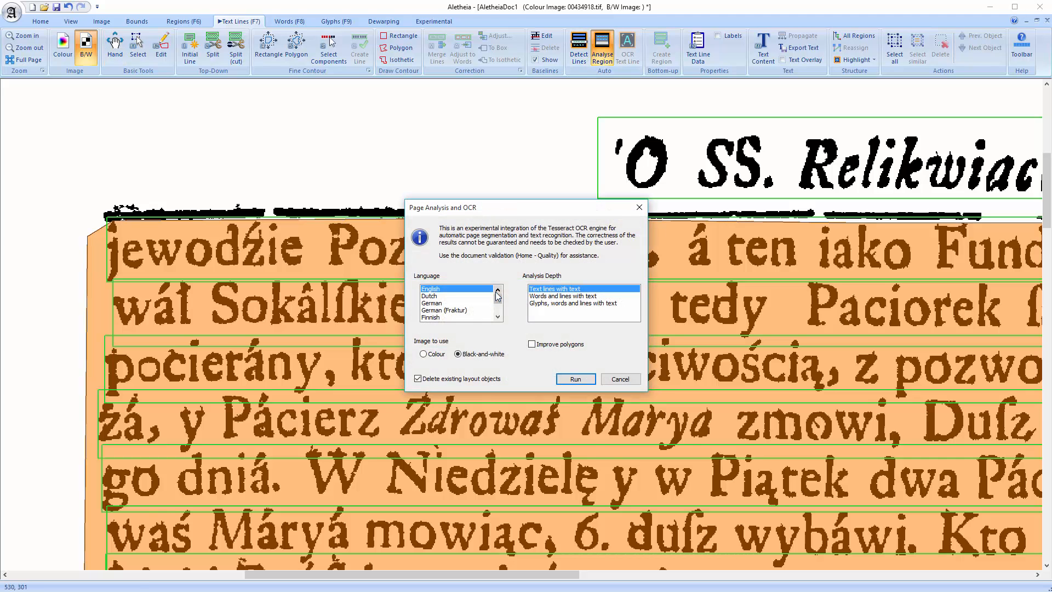
left_click(570, 296)
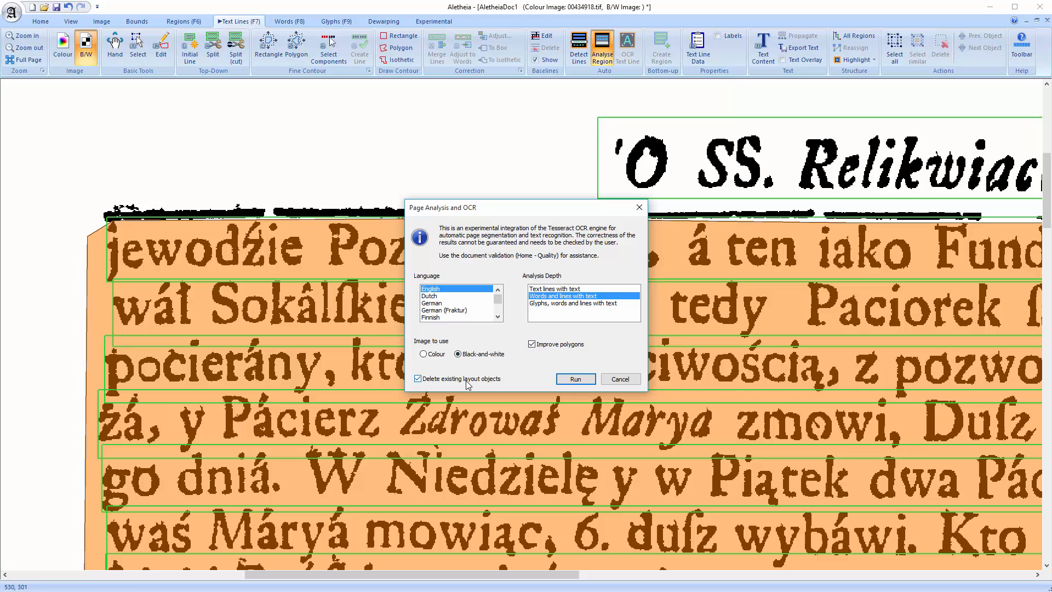
left_click(575, 379)
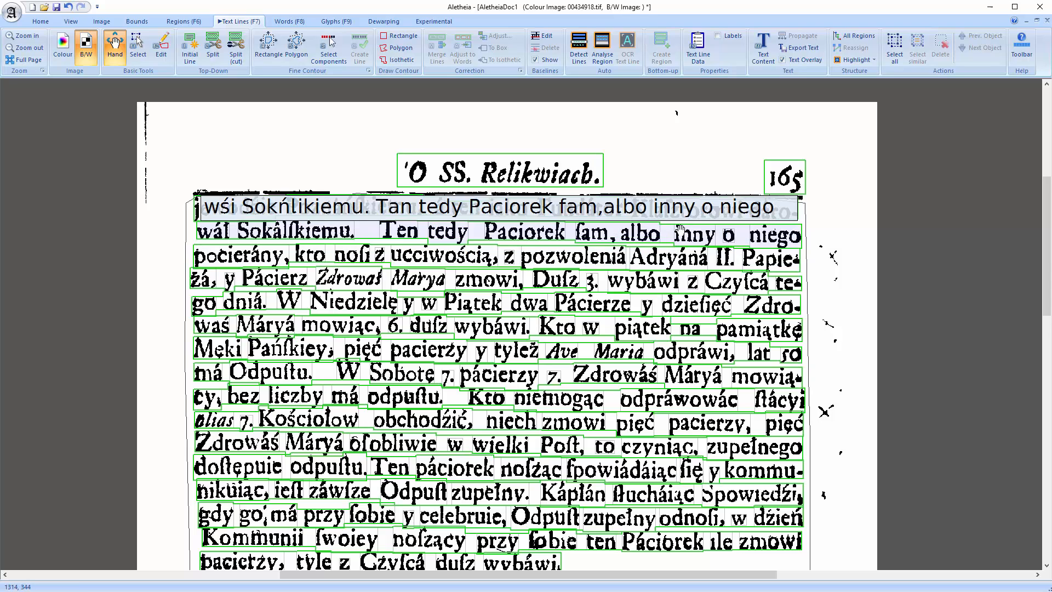
Step: Inspect the text overlay on the upper paragraph's lines and the properties of its first text line
left_click(684, 213)
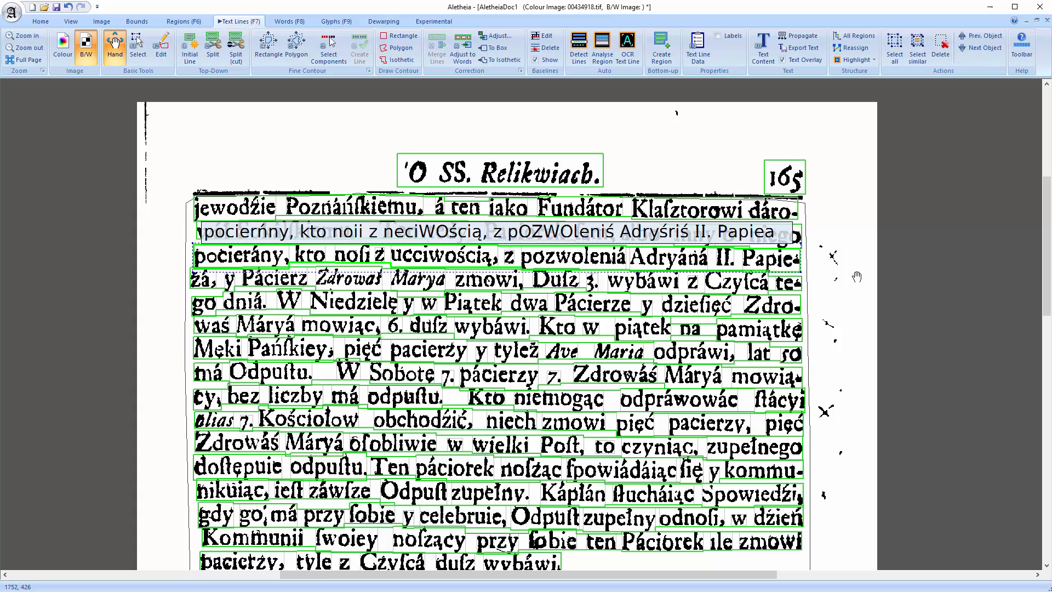
double_click(672, 203)
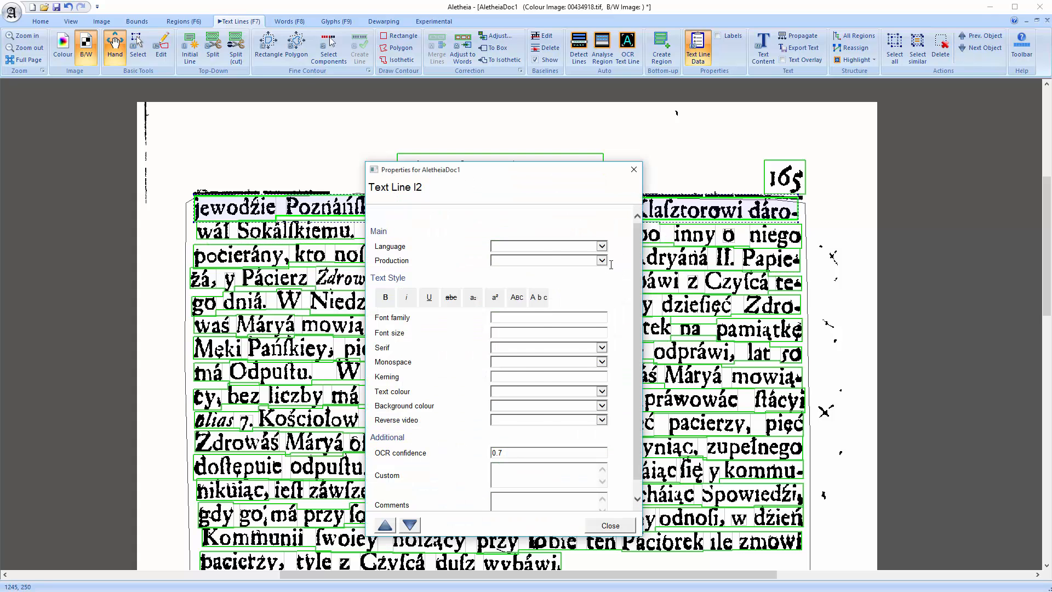
key("Escape")
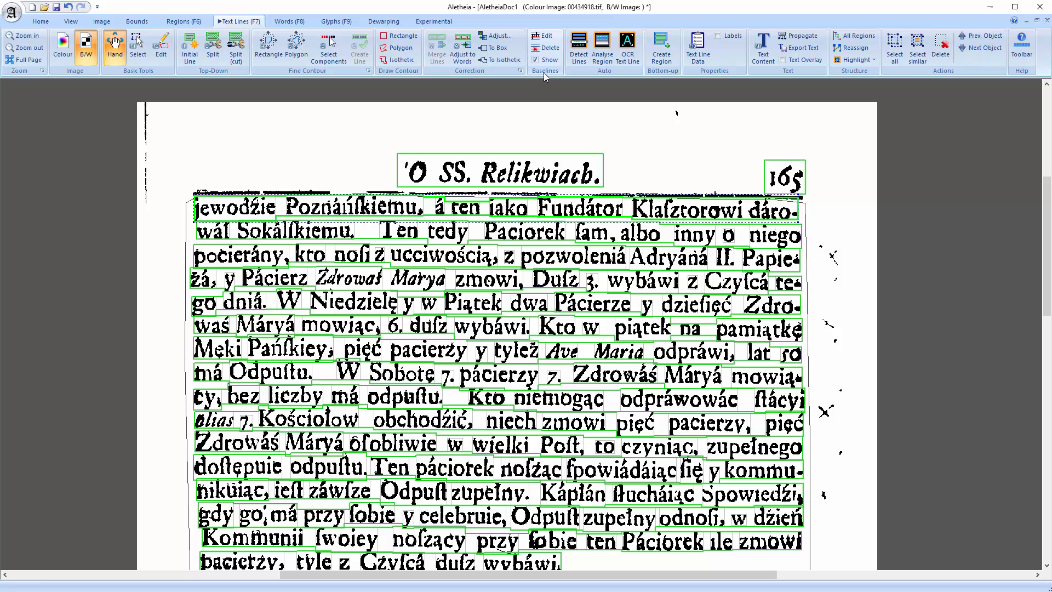
Step: Run the experimental Detect Baselines on the page and return to the text line tools
left_click(434, 22)
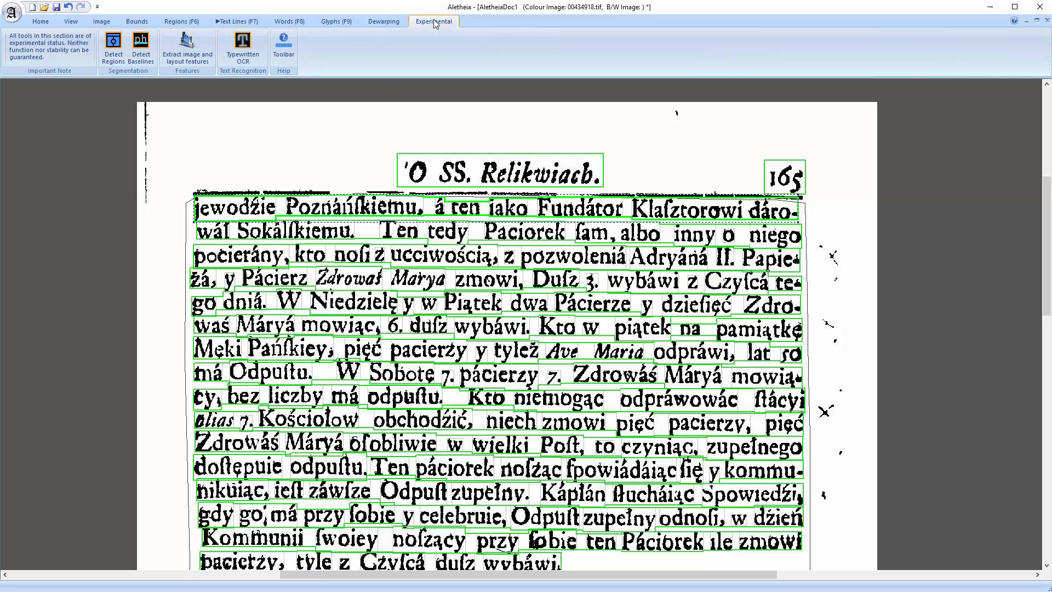
left_click(141, 55)
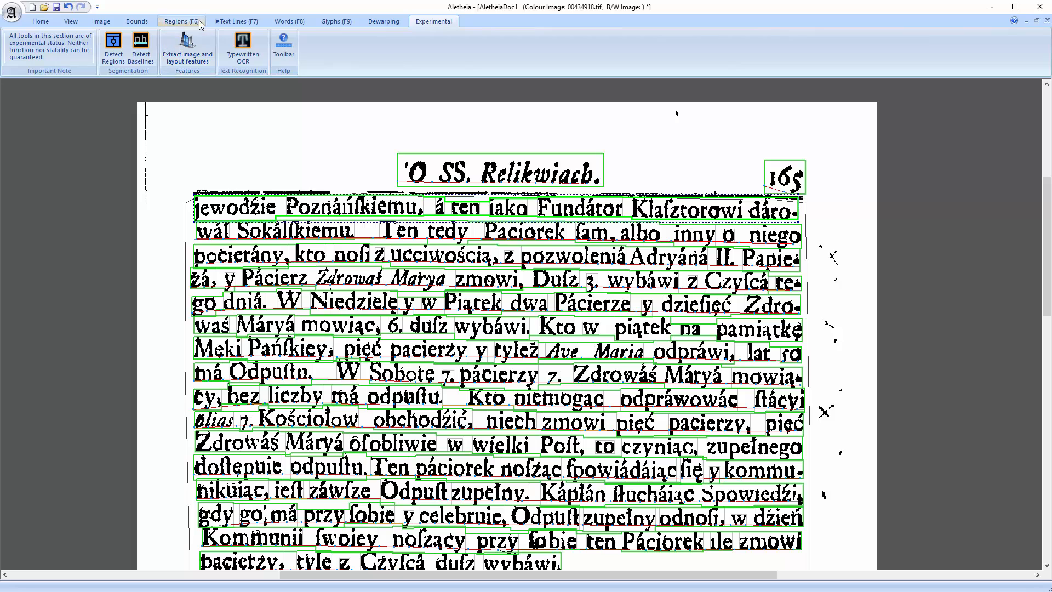
left_click(233, 22)
Step: Edit the slanted baseline of page number 165 so that it runs level along the foot of the digits
scroll(876, 209, "up", 3)
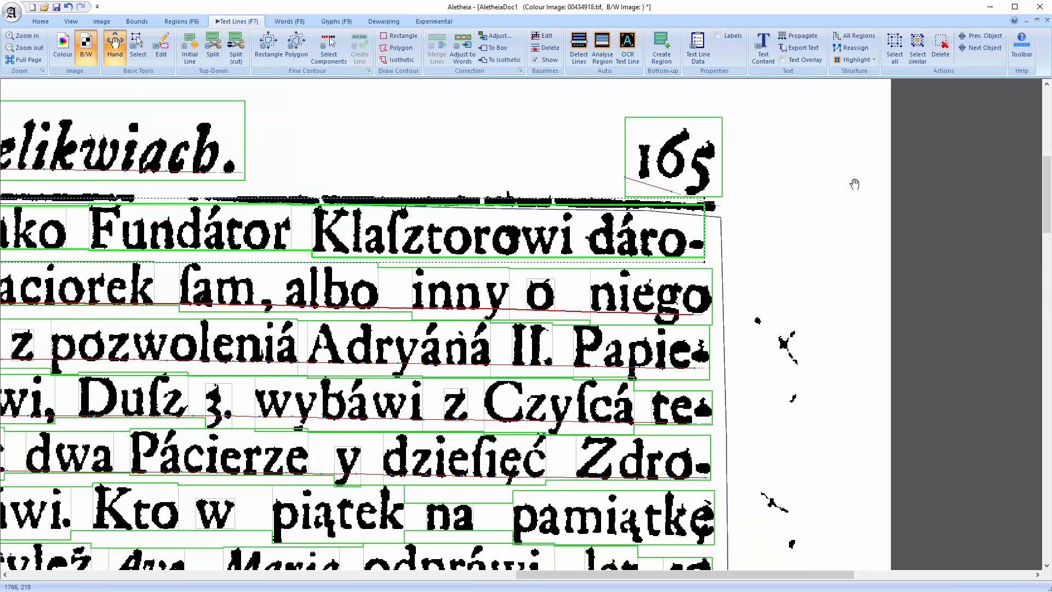
left_click_drag(855, 183, 721, 225)
scroll(713, 226, "up", 2)
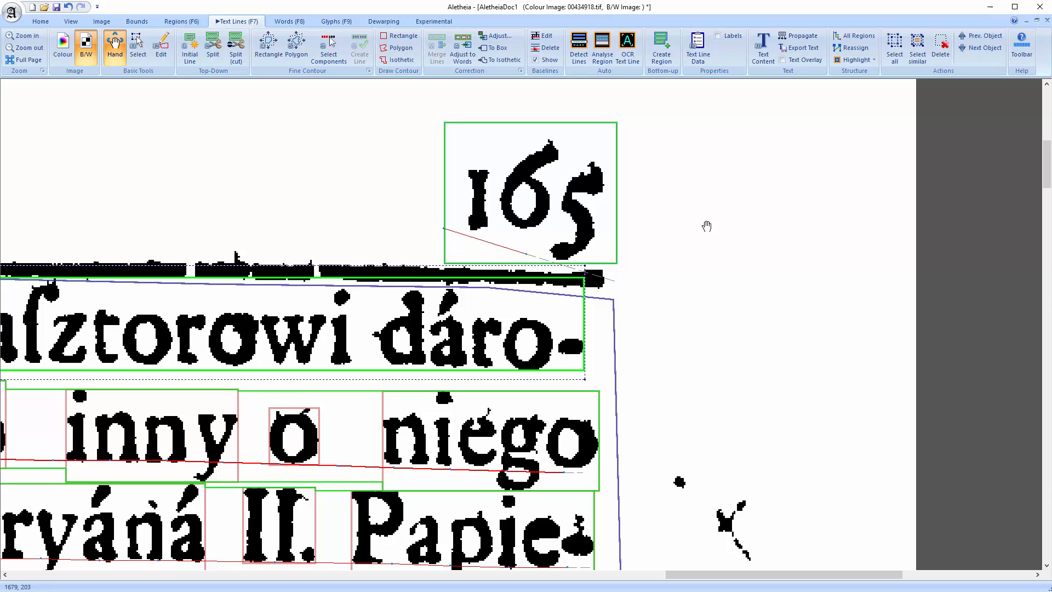
left_click(545, 37)
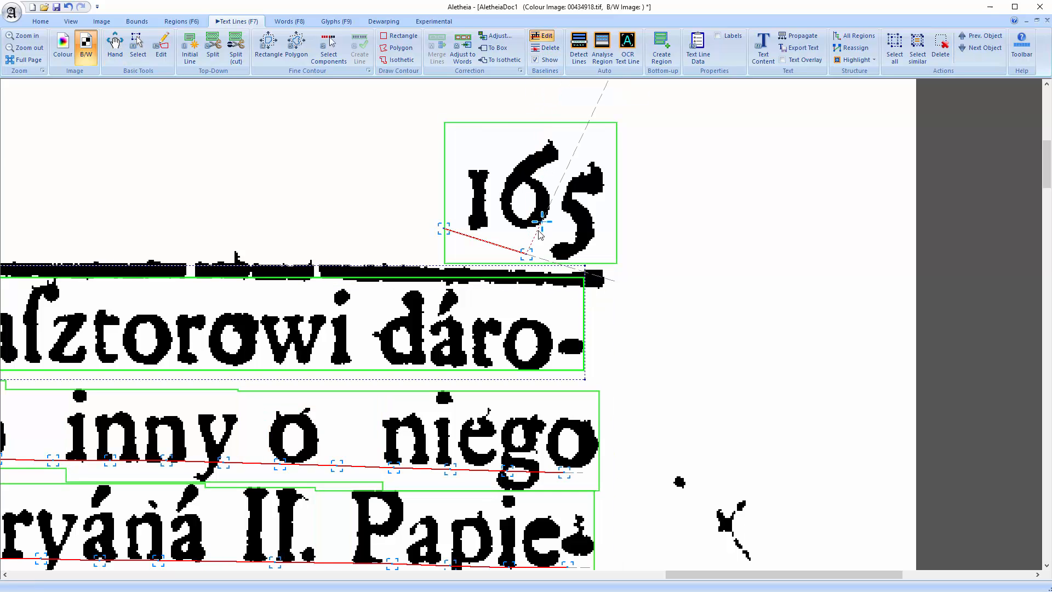
left_click_drag(526, 254, 574, 229)
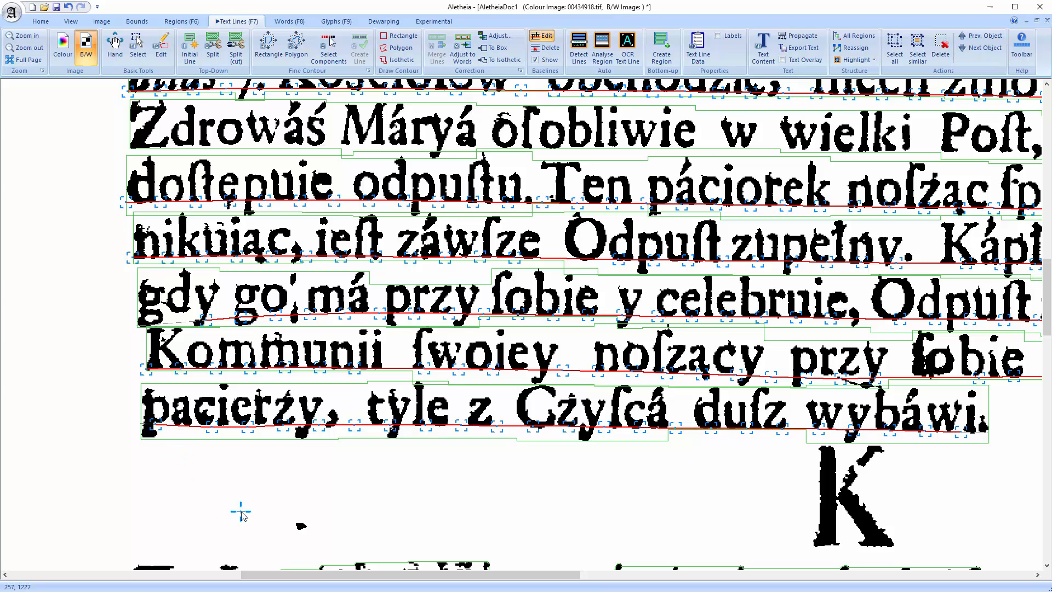
Step: Delete the baseline of the "O SS. Relikwiach." heading line
scroll(681, 521, "right", 10)
scroll(684, 458, "up", 8)
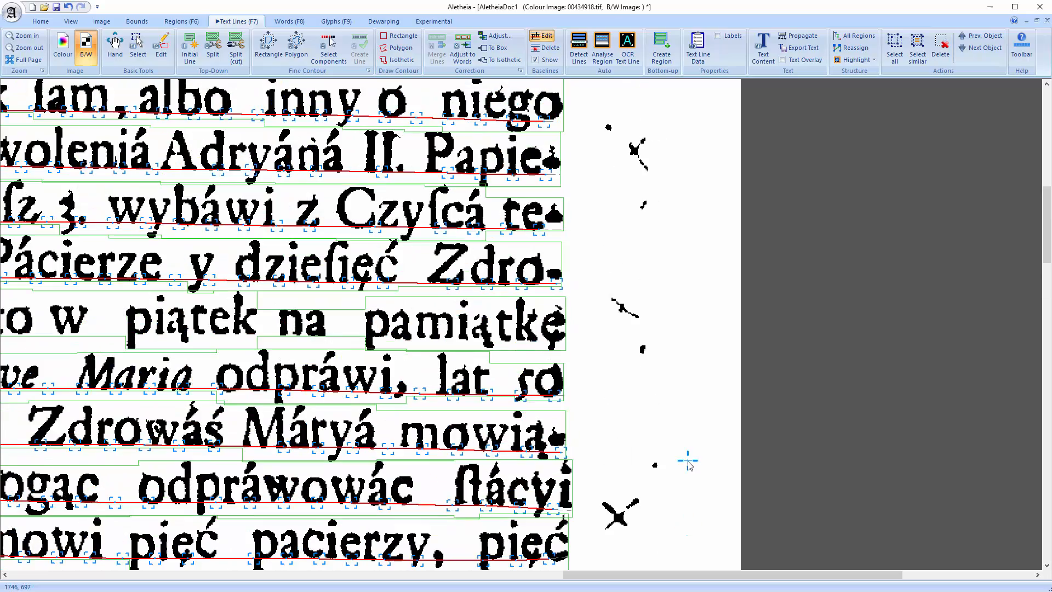
scroll(685, 365, "up", 5)
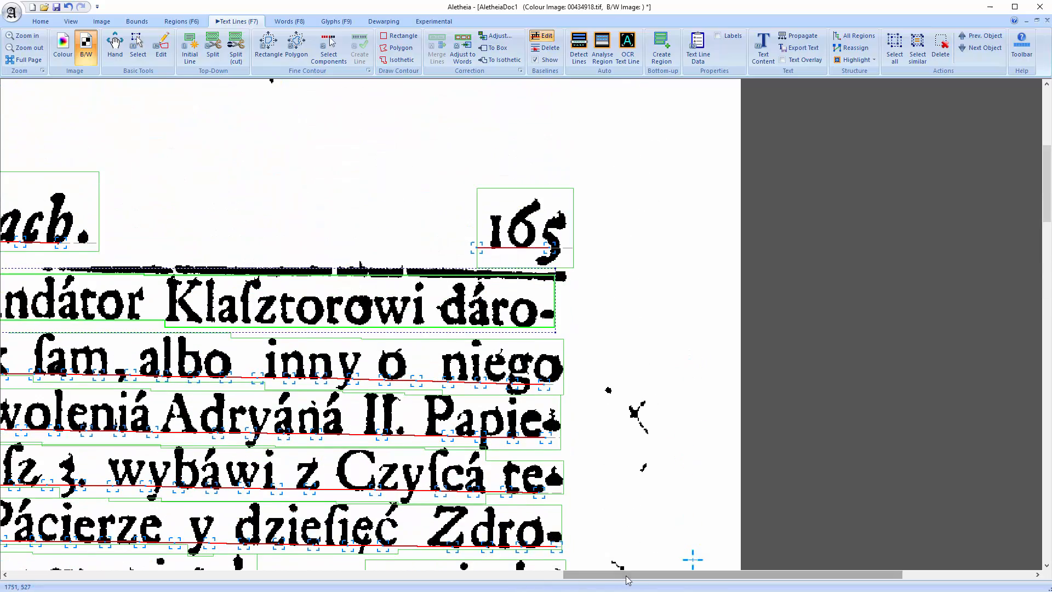
left_click_drag(627, 578, 433, 585)
key("h")
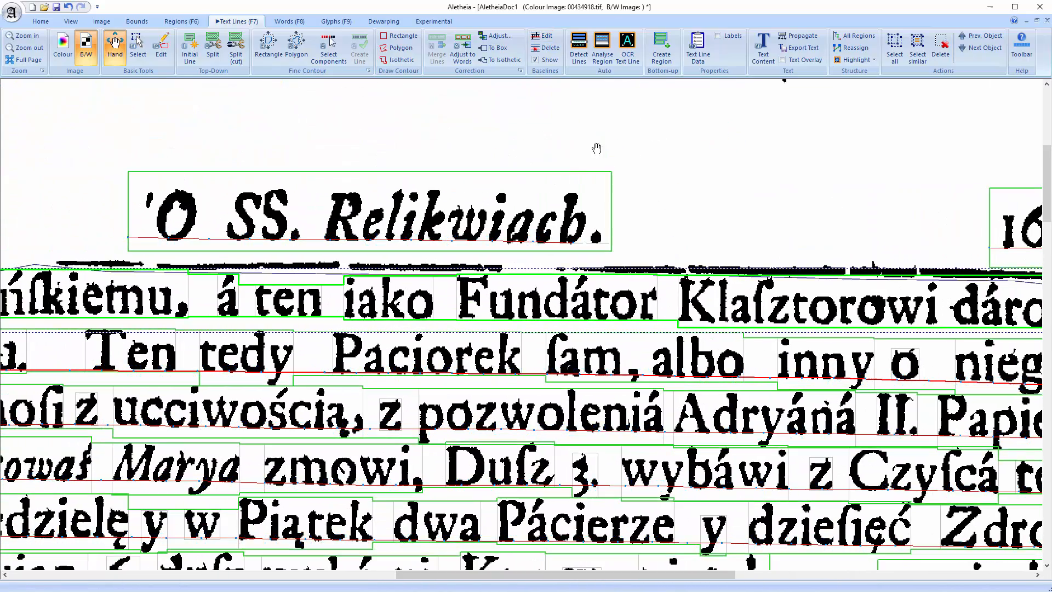
left_click(580, 180)
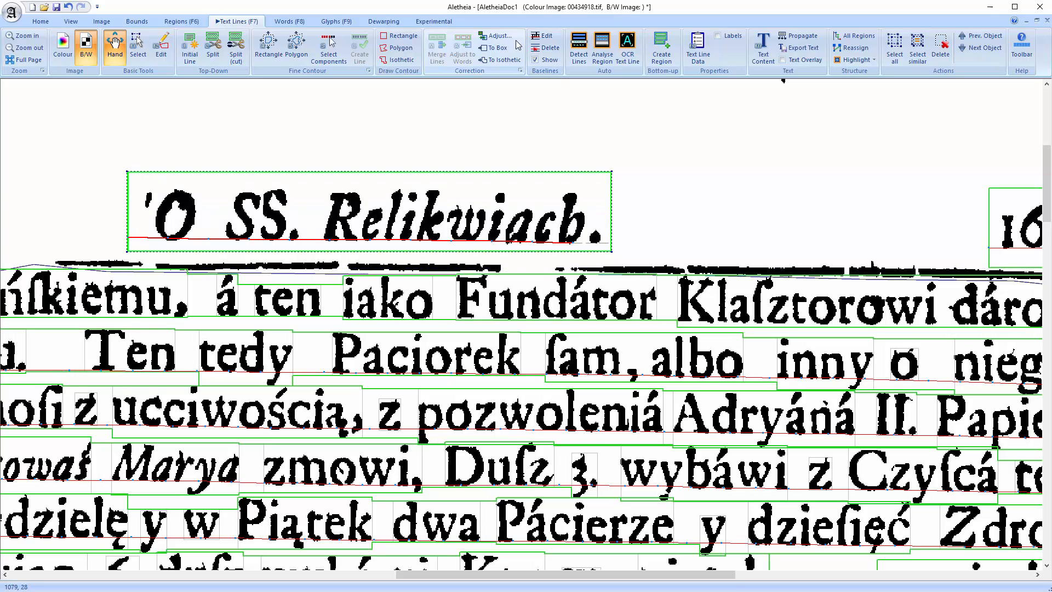
left_click(545, 48)
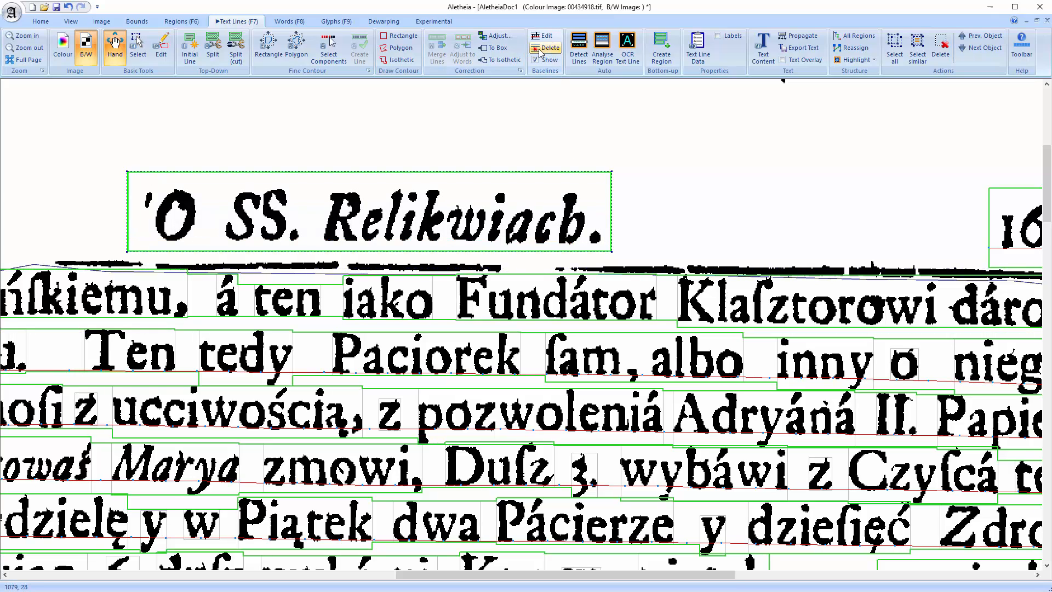
Step: Draw a new two-point baseline along the foot of the letters in the O SS. Relikwiach. heading line
left_click(660, 179)
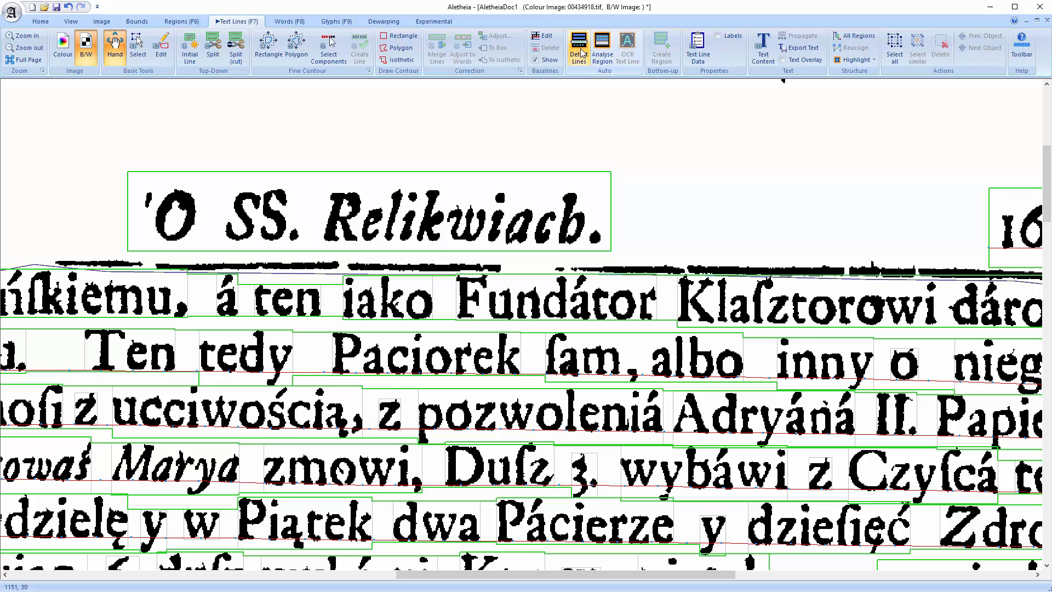
left_click(542, 36)
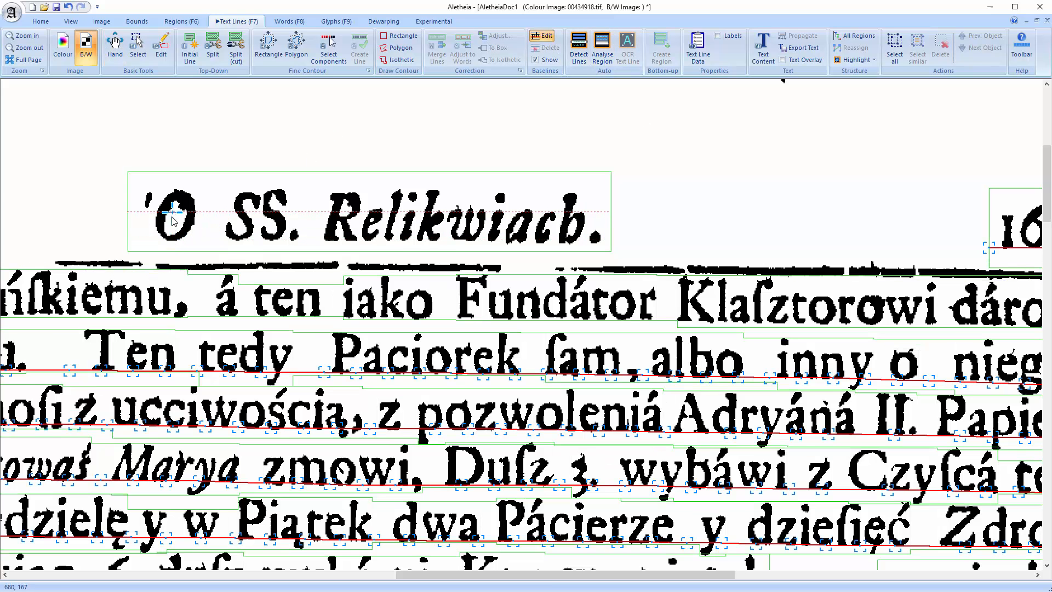
left_click(170, 240)
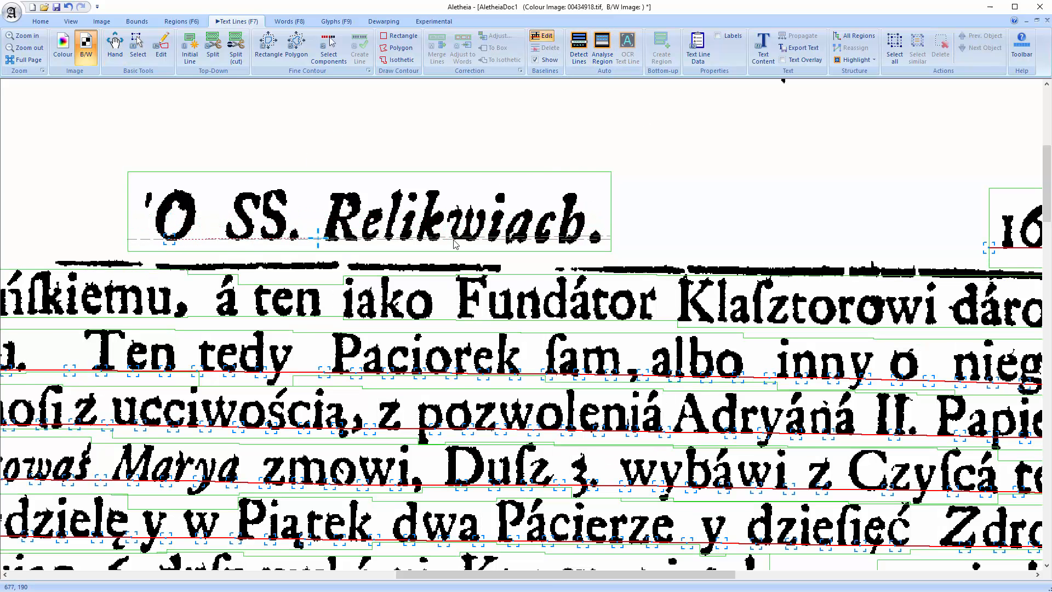
double_click(573, 243)
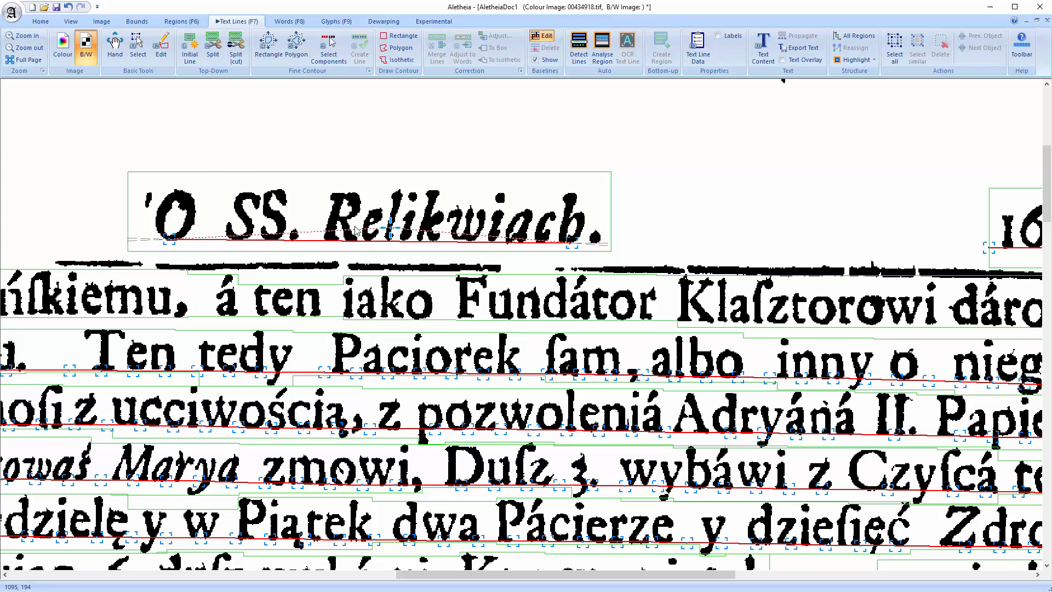
left_click_drag(332, 240, 334, 242)
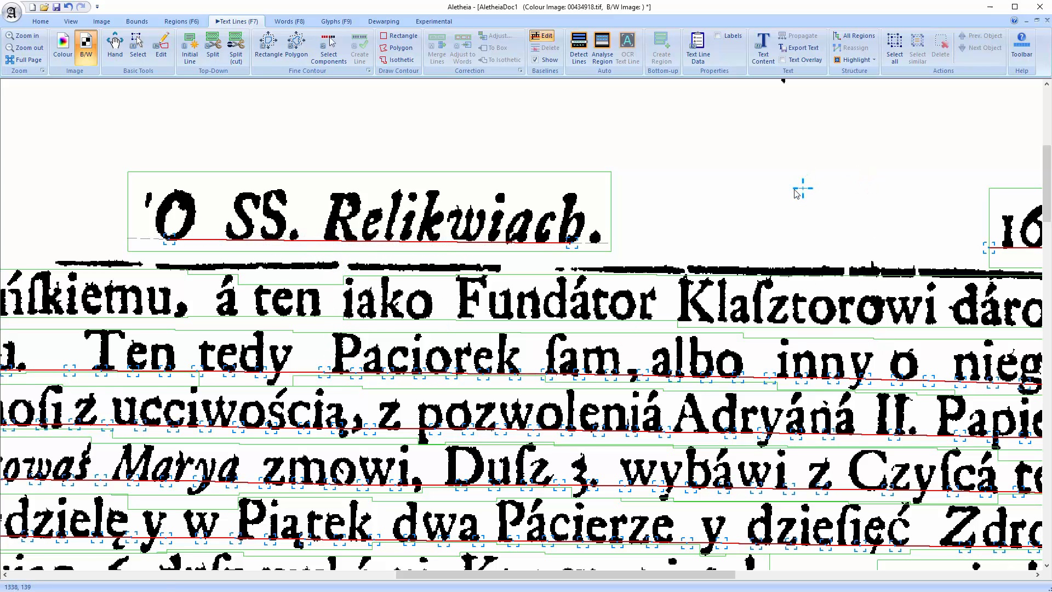
key("Escape")
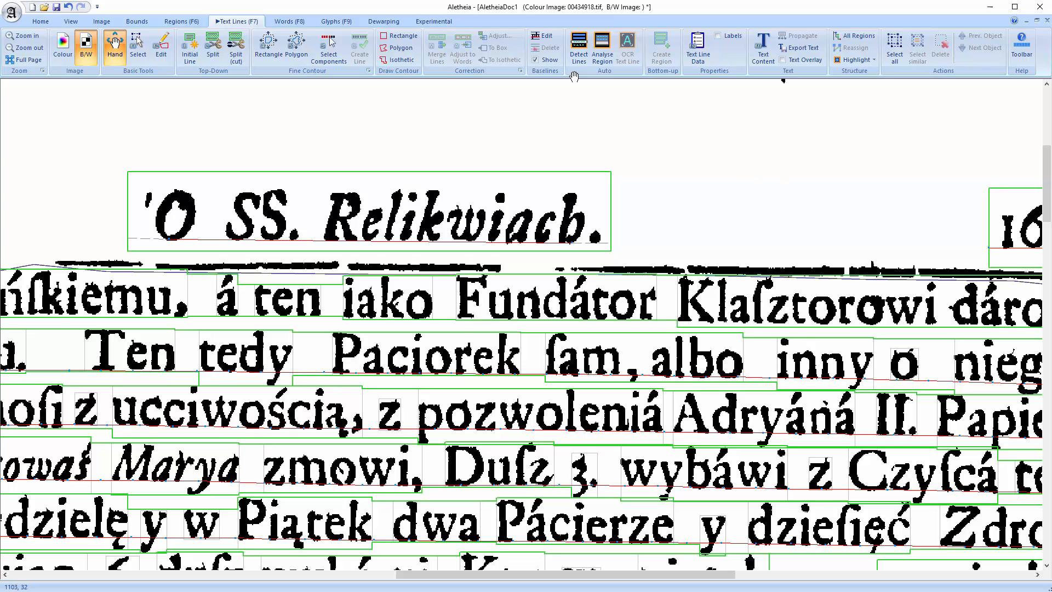
left_click(549, 61)
Step: Close the document, discarding the changes to both AletheiaDoc1 and its black-and-white image
left_click(1047, 21)
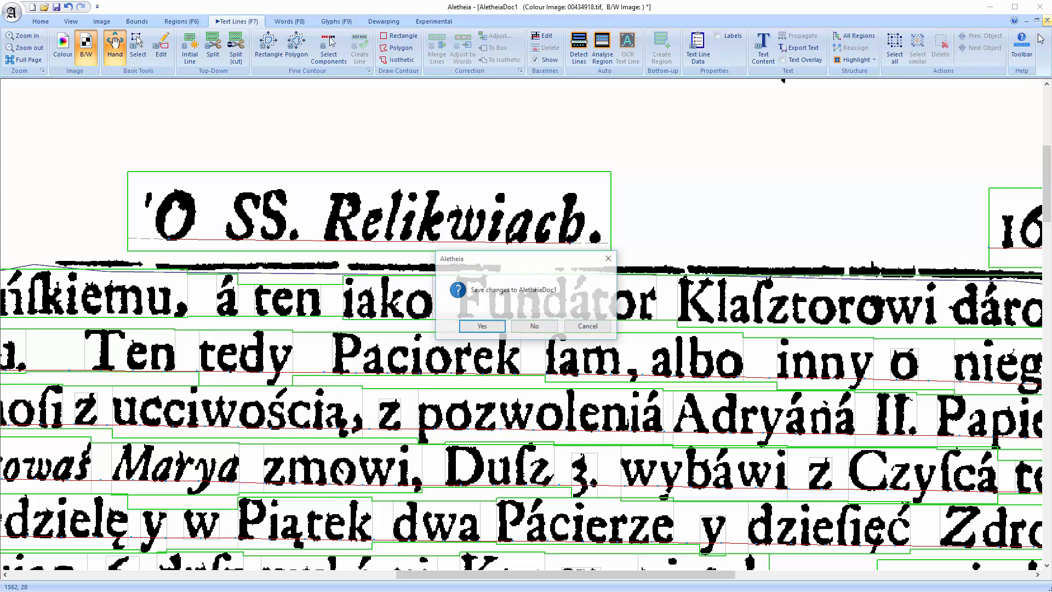
left_click(556, 327)
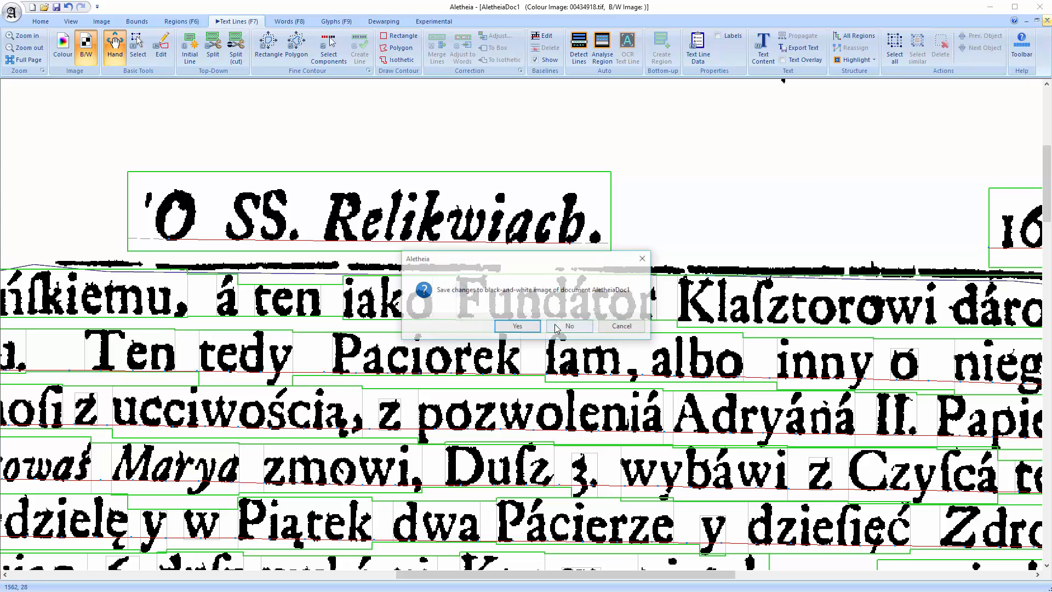
left_click(558, 327)
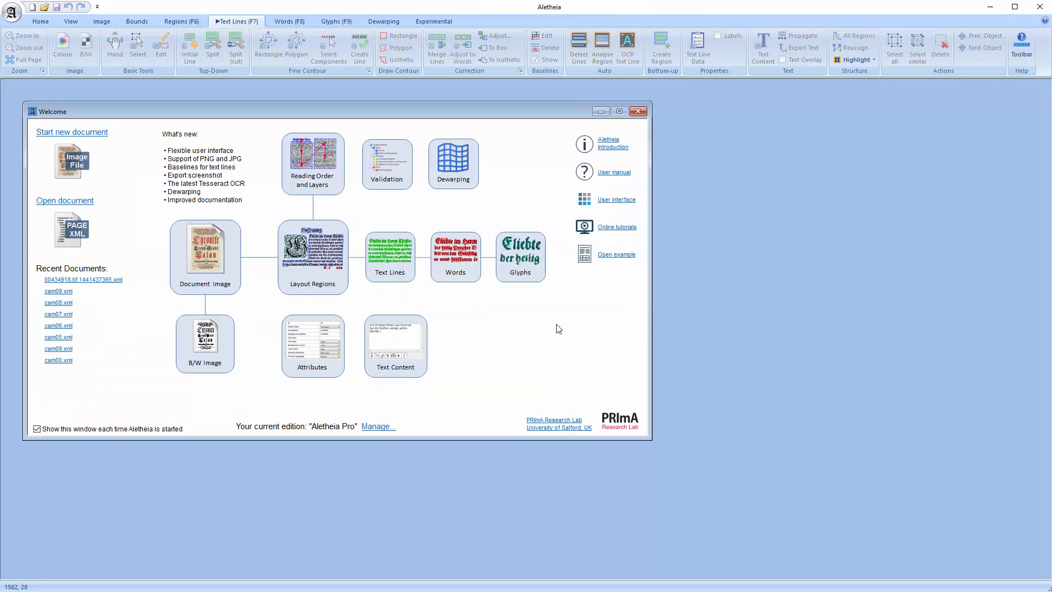